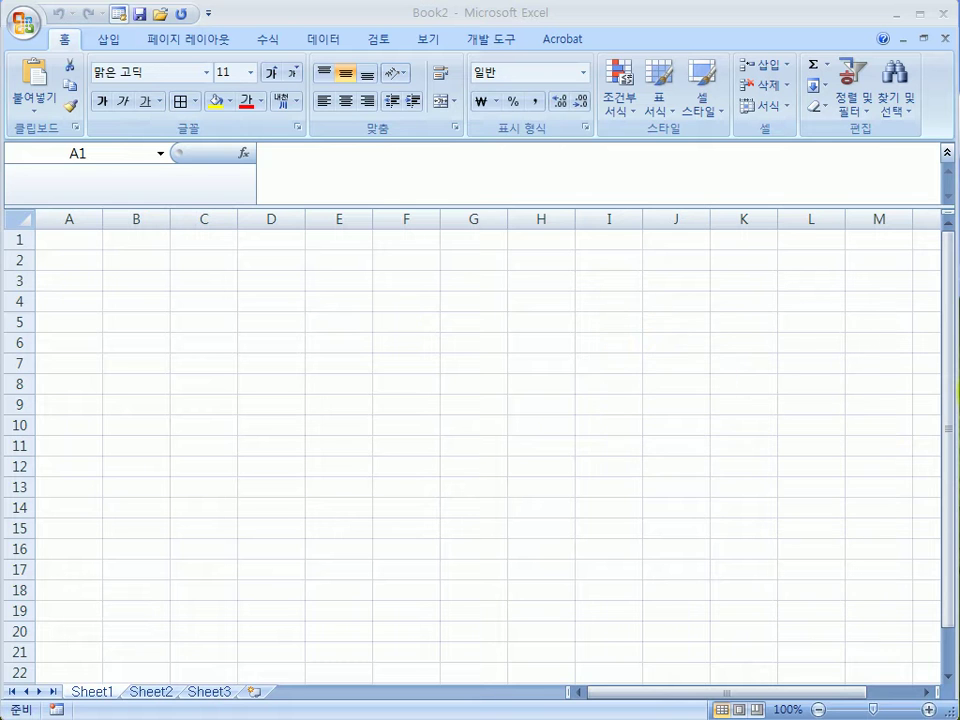
Enter the text 연습 in cell A1 and 문자 입력하기 in cell A2.
click(62, 281)
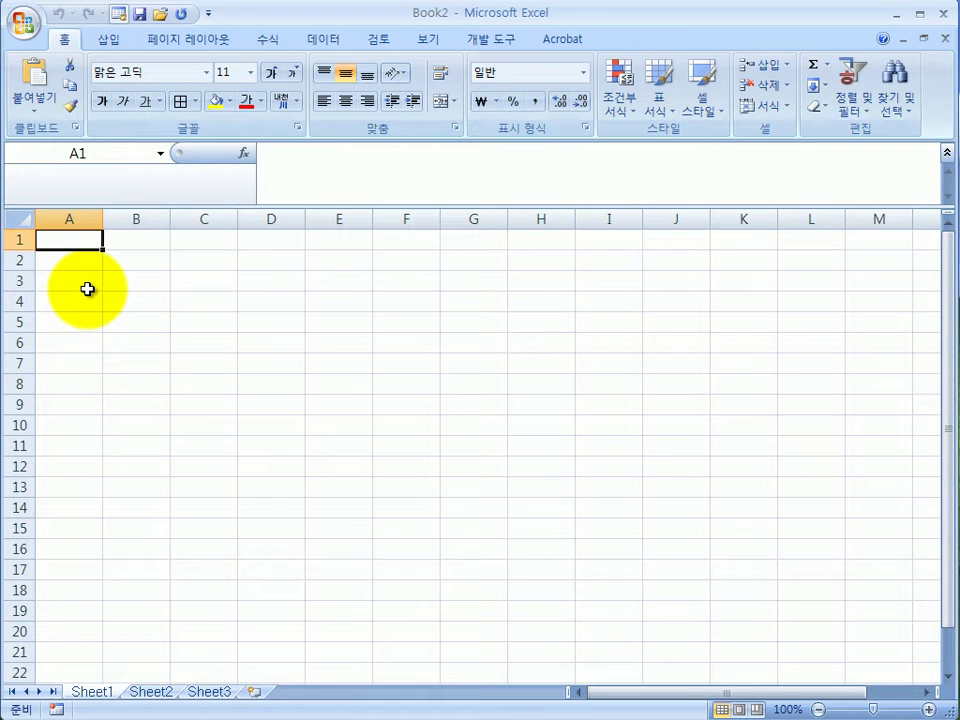
text(연습)
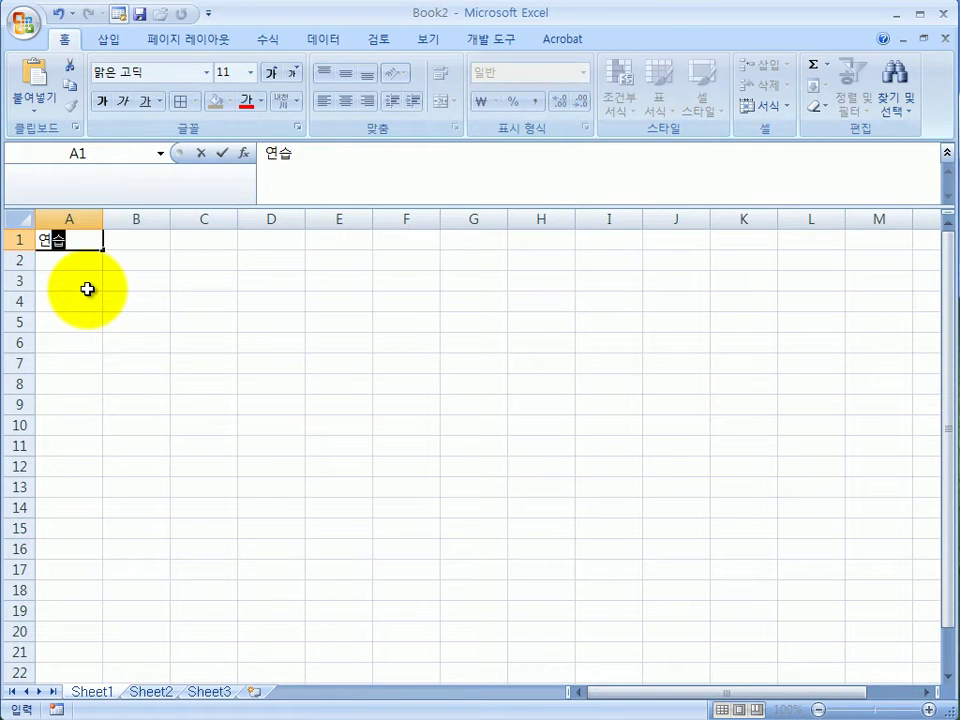
key(Return)
text(ㅁ누)
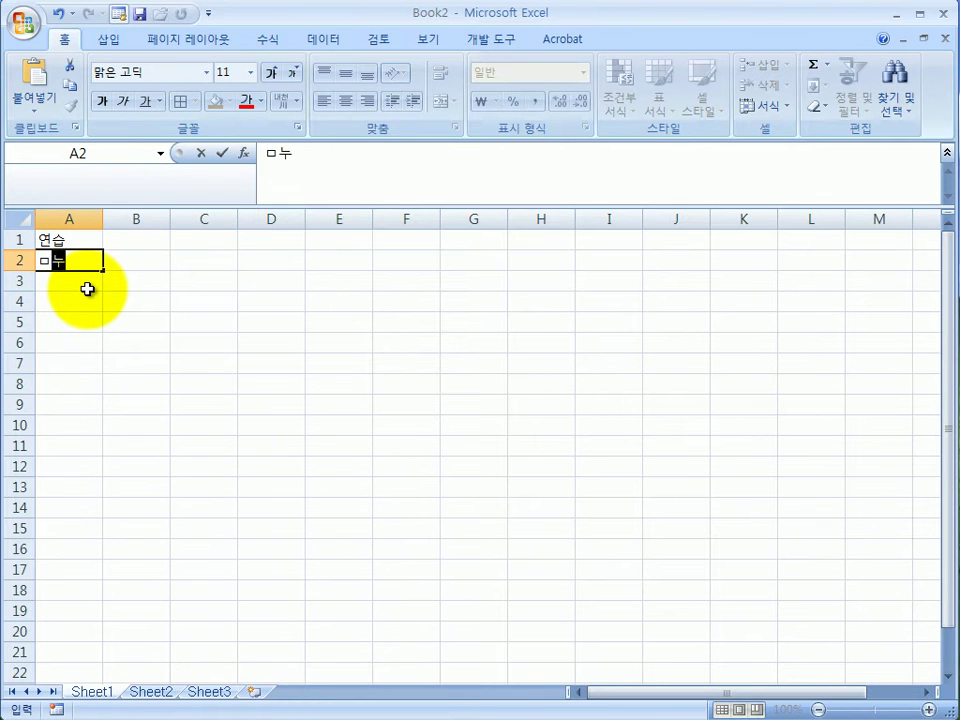
key(BackSpace)
key(BackSpace)
text(문)
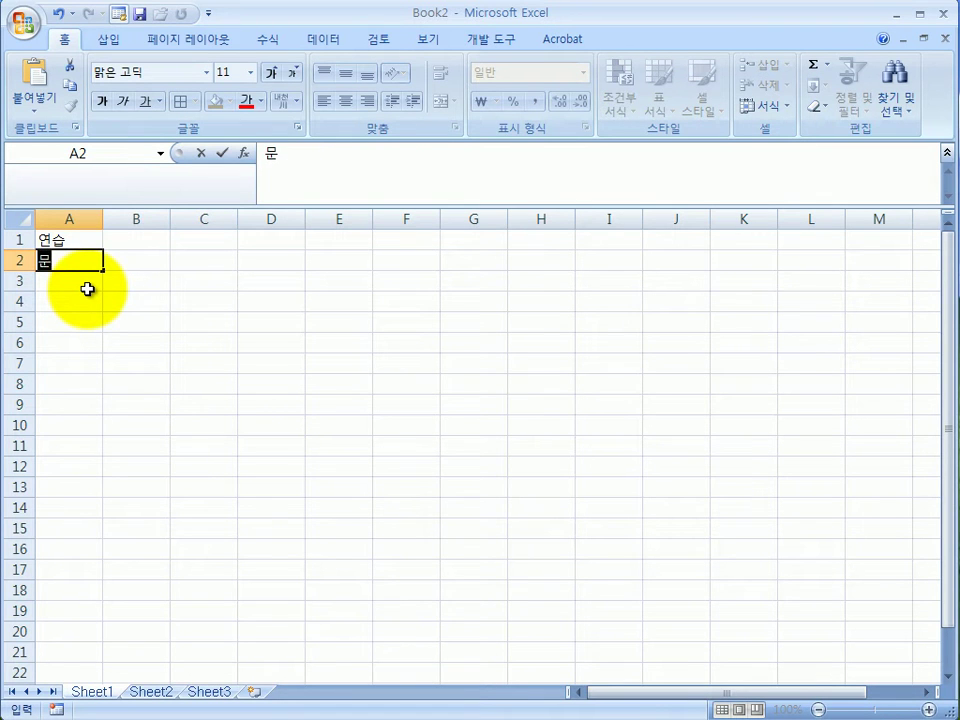
text(자 입력하기)
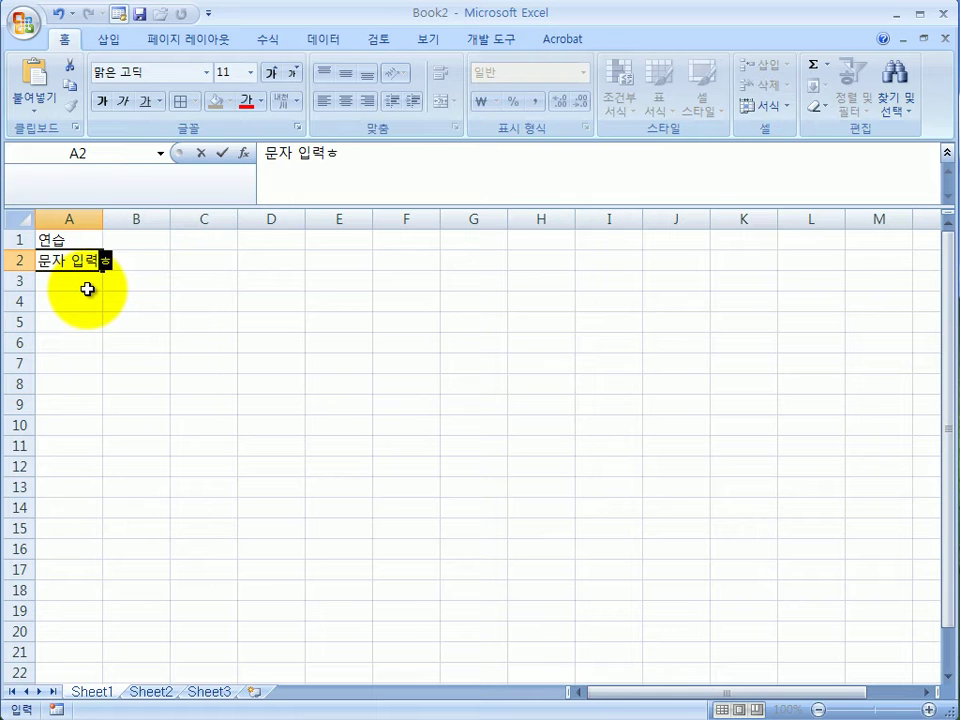
key(Return)
Enter the text 문자는 왼쪽 맞춤 in cell A3.
text(문자는 외)
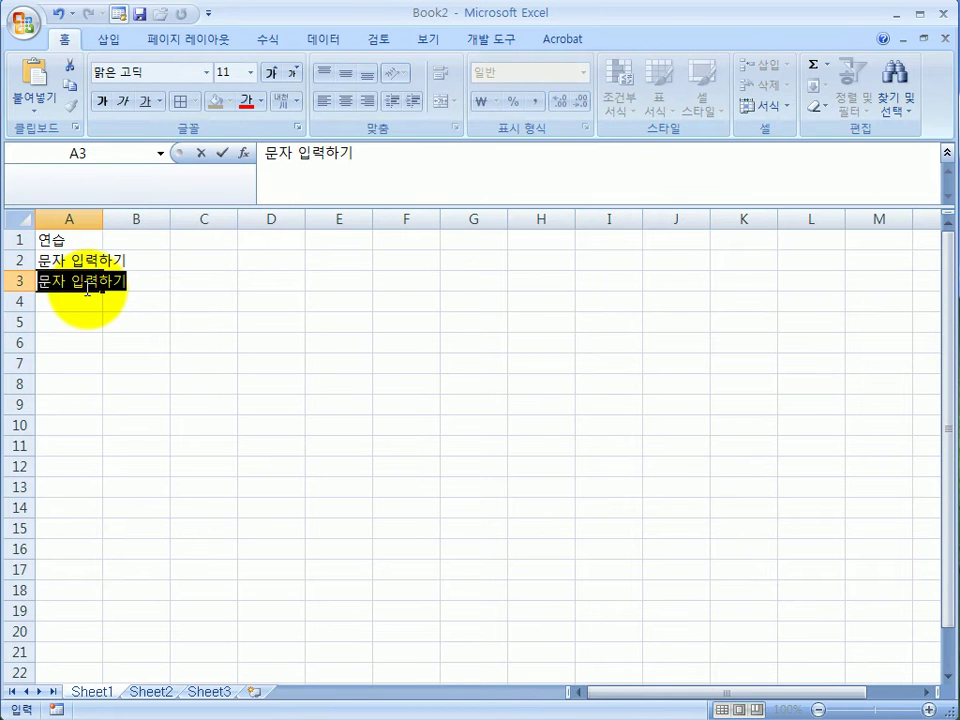
text(ㄴ쪽 맞춤)
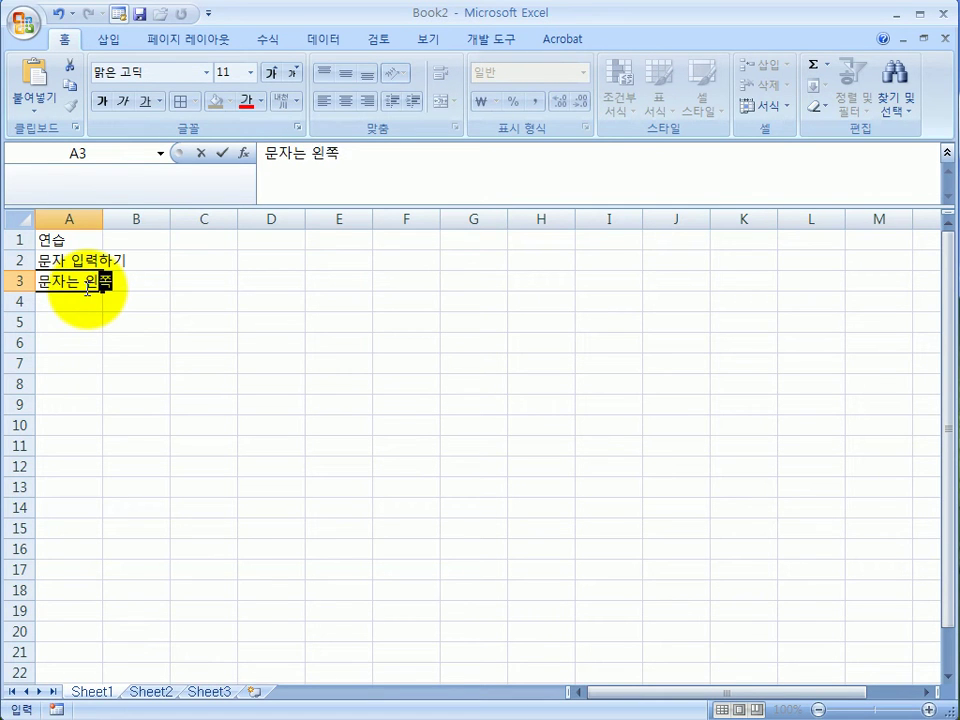
key(Return)
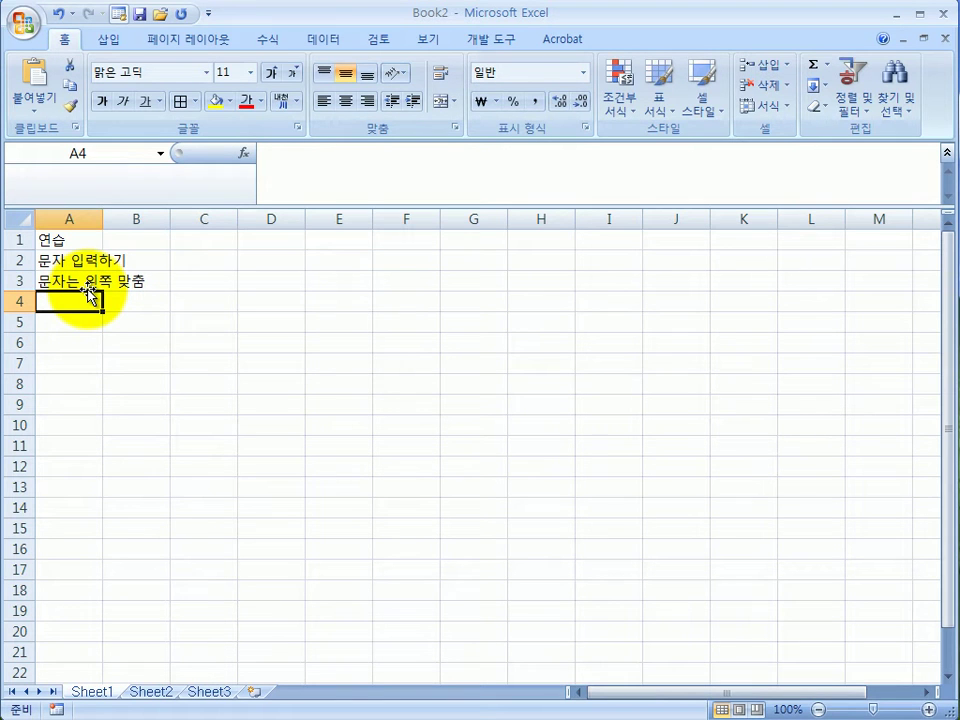
Enter 3*4 in cell A4 and 3*5 in cell A5 without an equals sign.
text(3*)
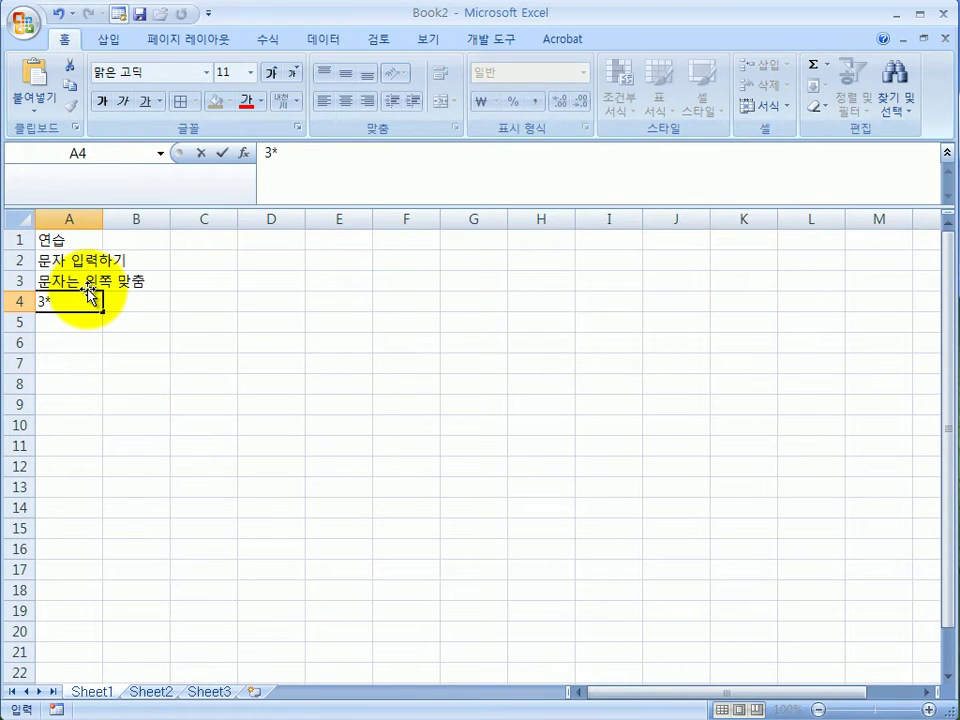
text(4)
key(Return)
text(3*5)
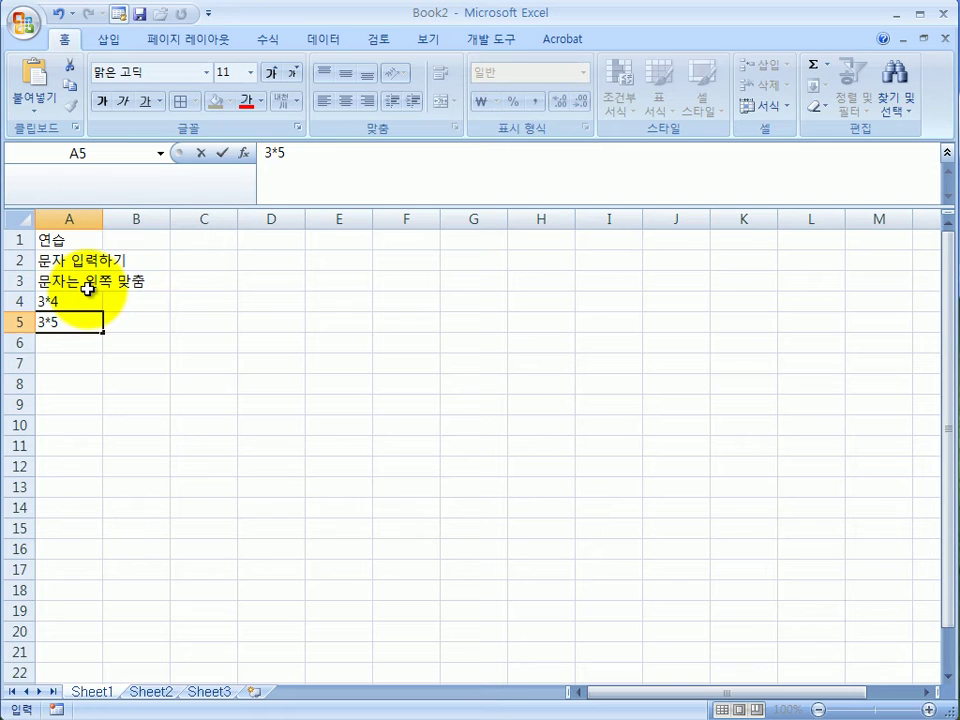
key(Return)
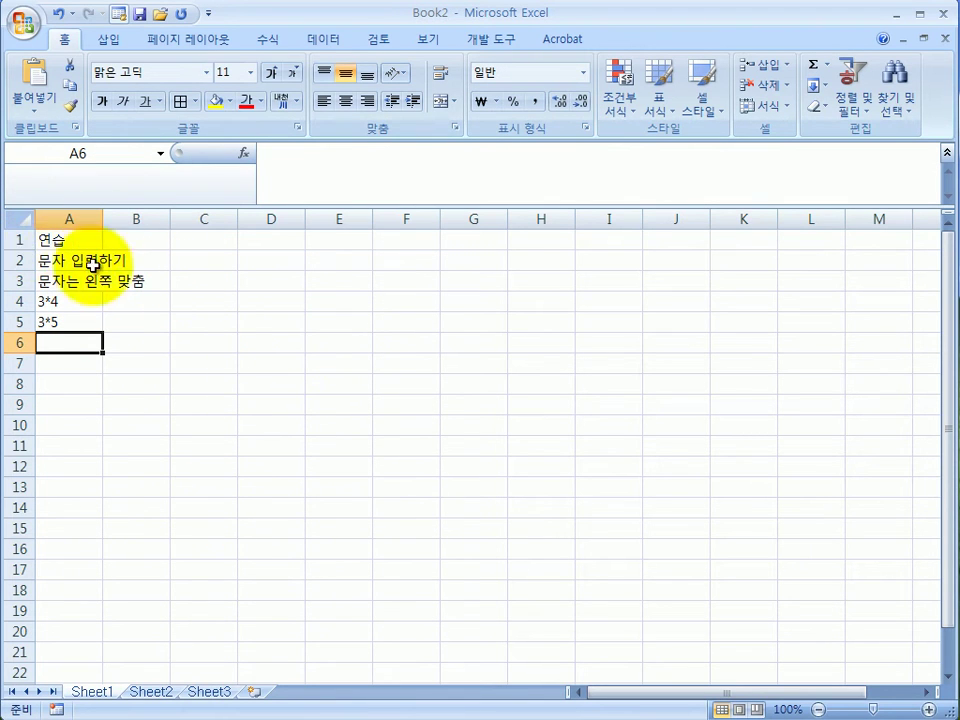
Turn the 3*4 entry in cell A4 into the formula =3*4.
click(60, 240)
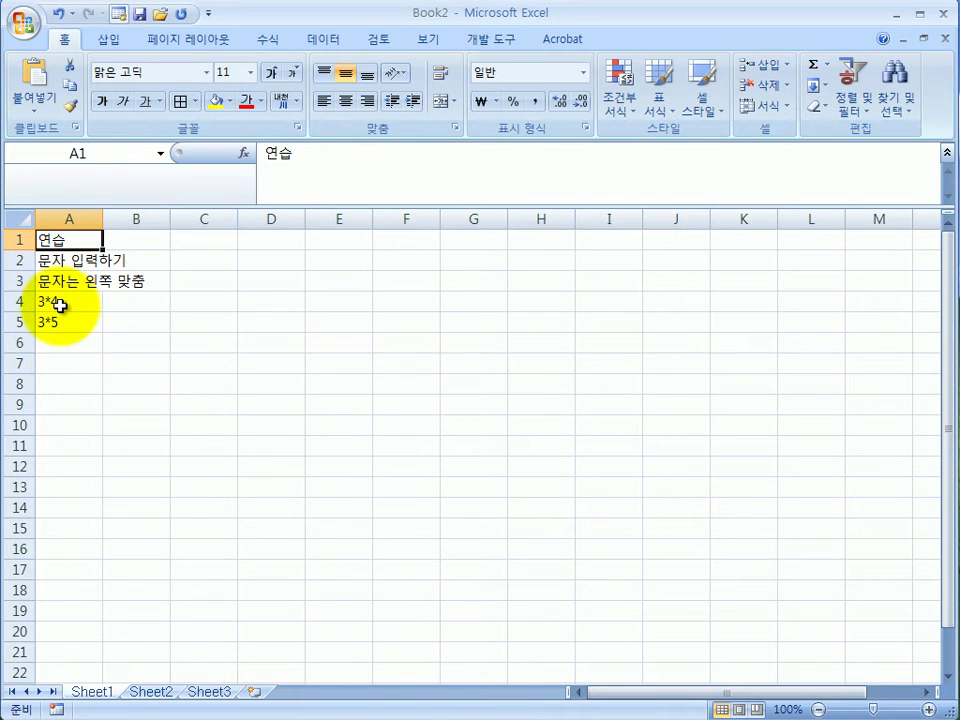
drag(60, 305, 60, 322)
click(47, 300)
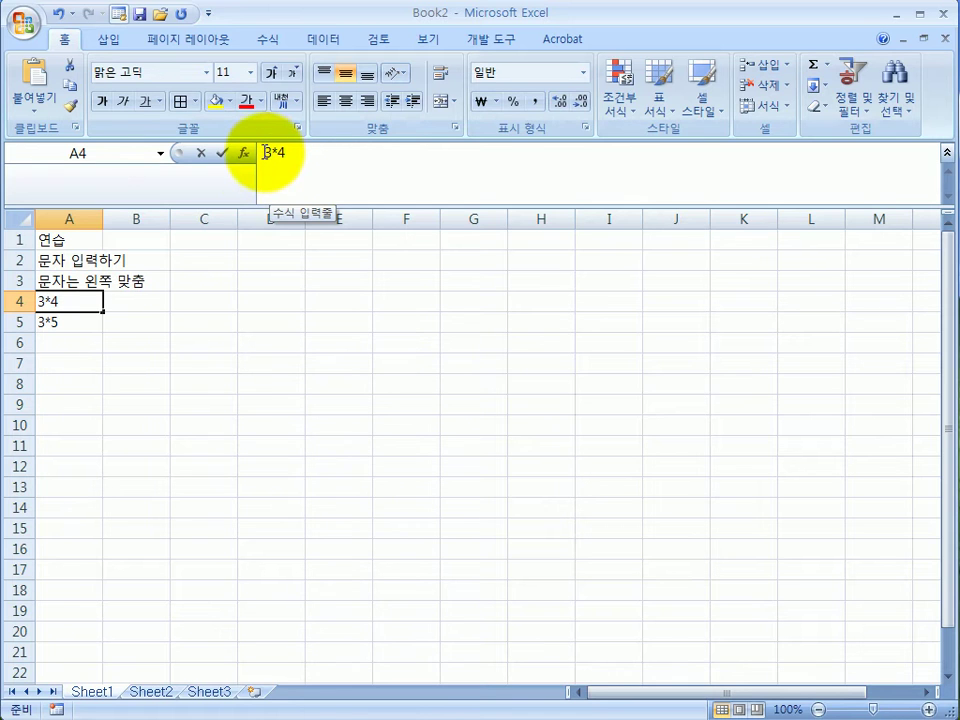
click(264, 152)
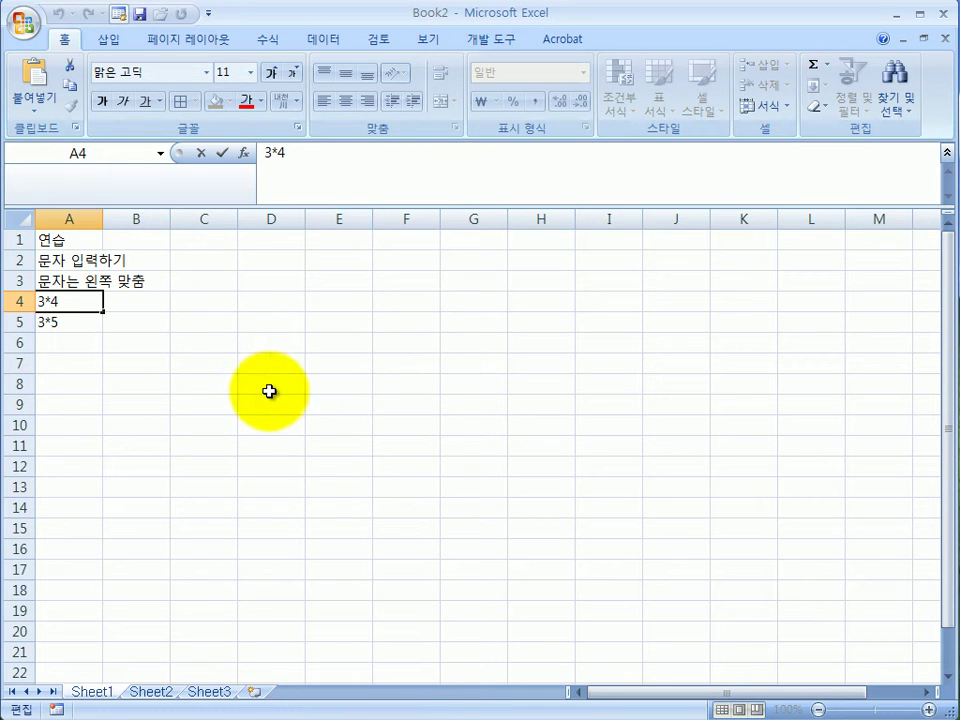
text(=)
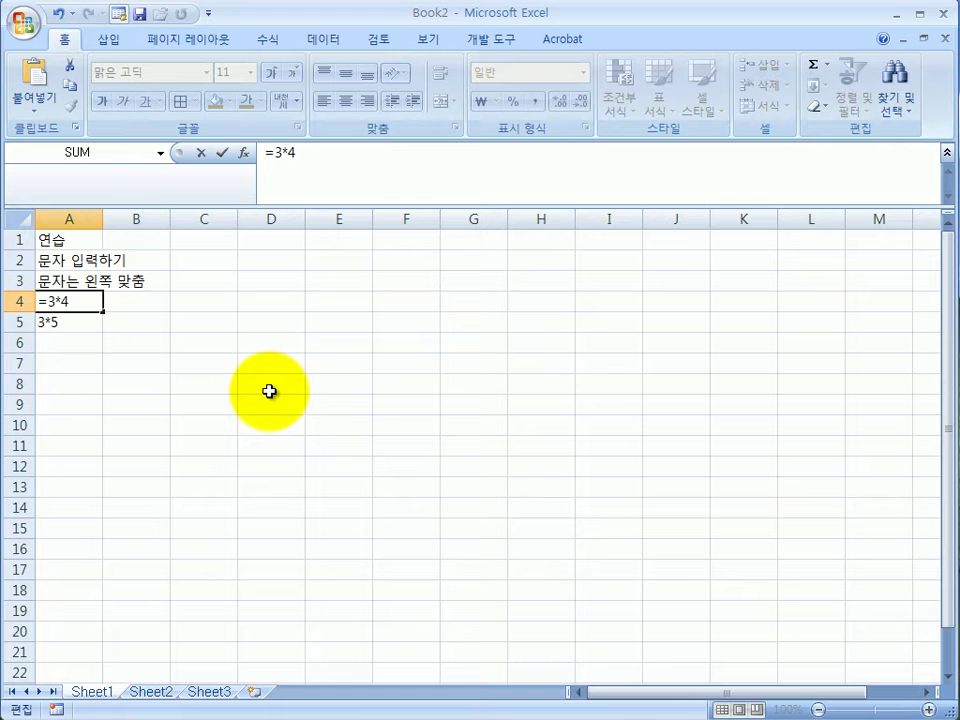
key(Return)
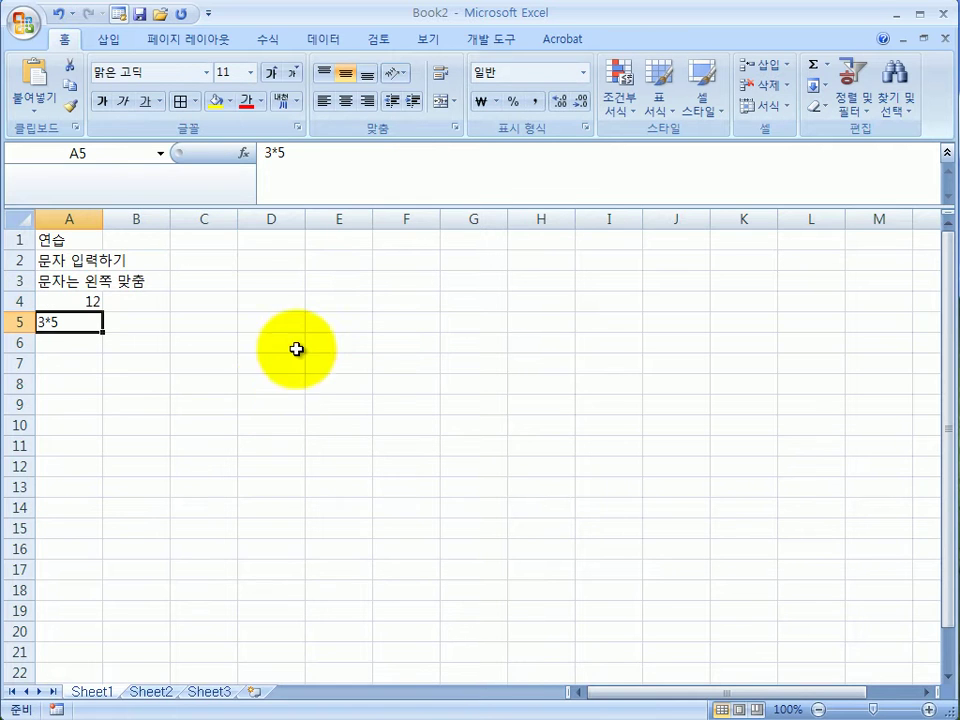
Remove the equals sign from cell A4 to make its entry plain text 3*4 again.
click(95, 304)
click(270, 154)
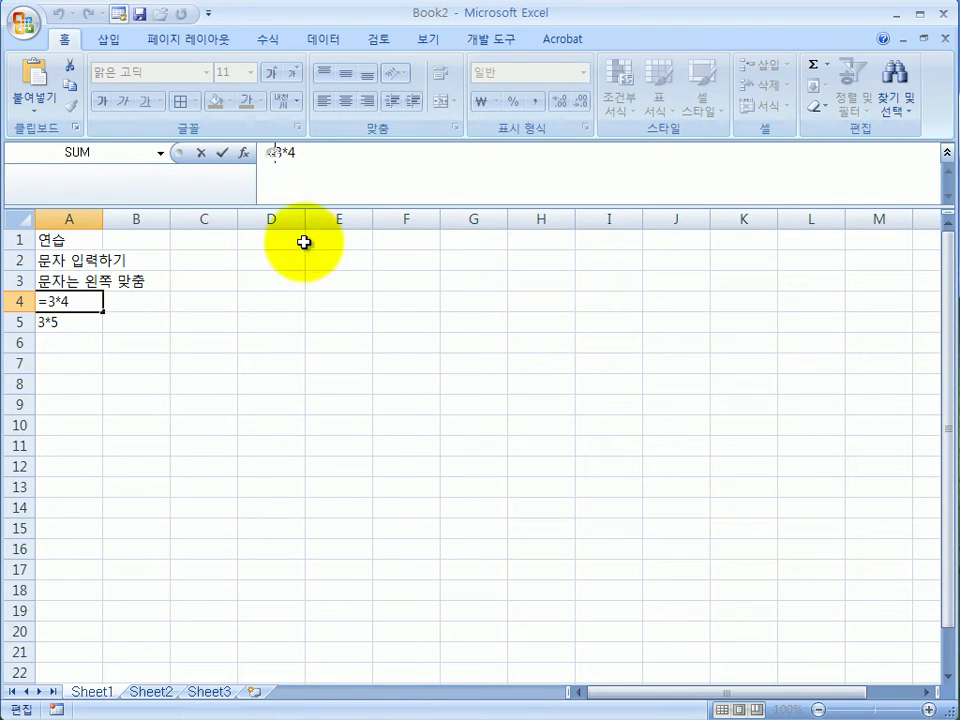
key(BackSpace)
key(Return)
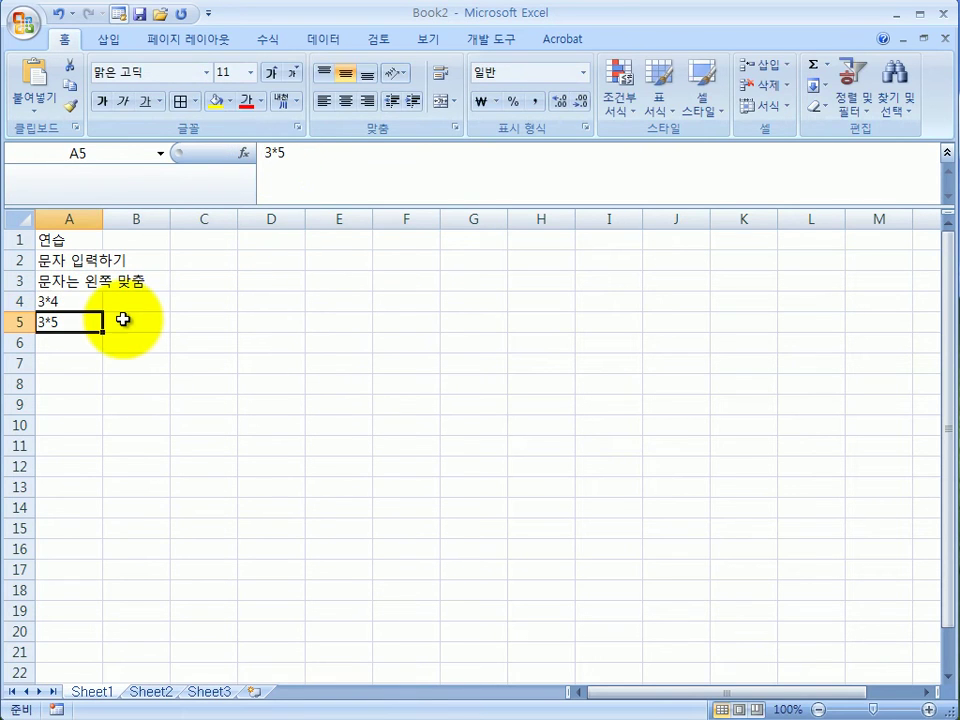
Check whether cells B2 and B3 hold any content, and enter the filler text ㅓㅓㅓㅓ in B2.
click(45, 300)
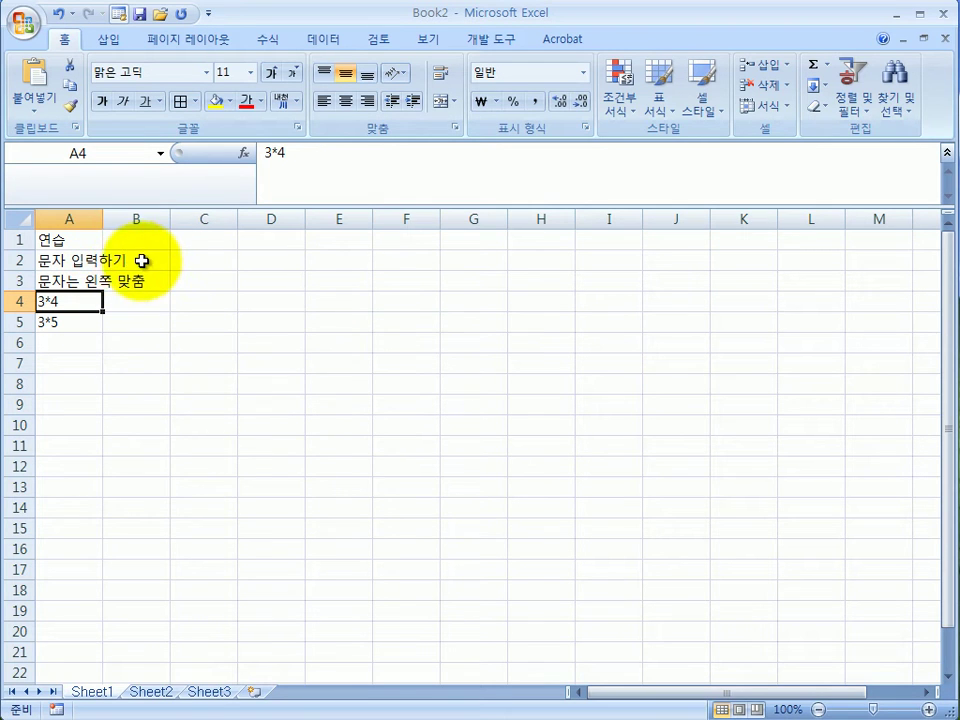
click(139, 260)
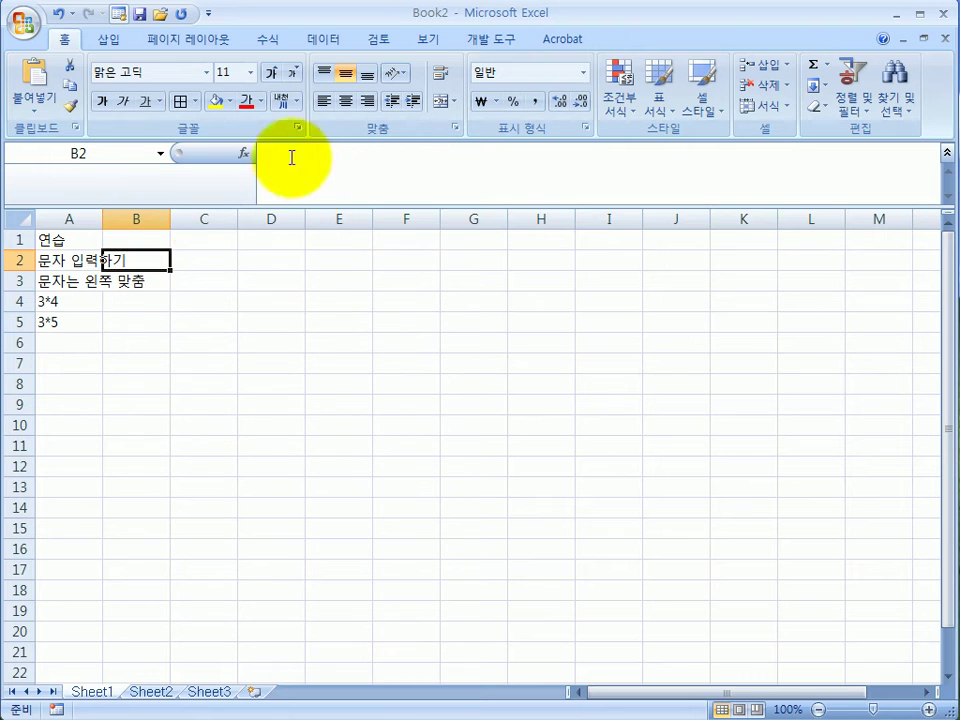
click(147, 279)
click(145, 260)
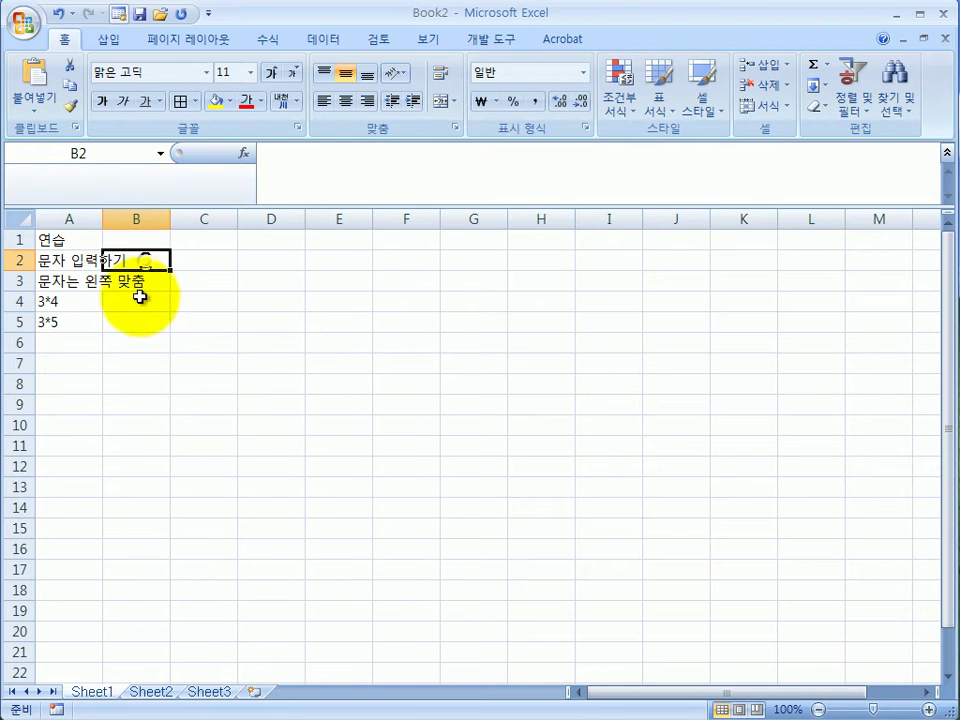
text(ㅓㅓㅓㅓ)
key(Return)
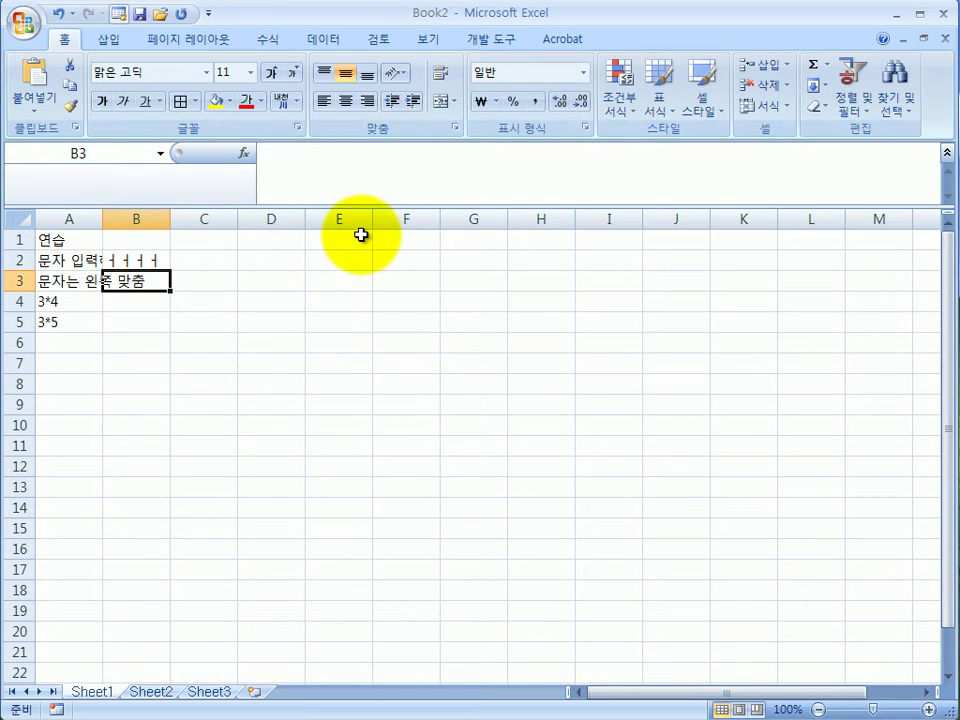
Compare the contents of cells A2 and B2, and clear the filler text from B2.
click(72, 260)
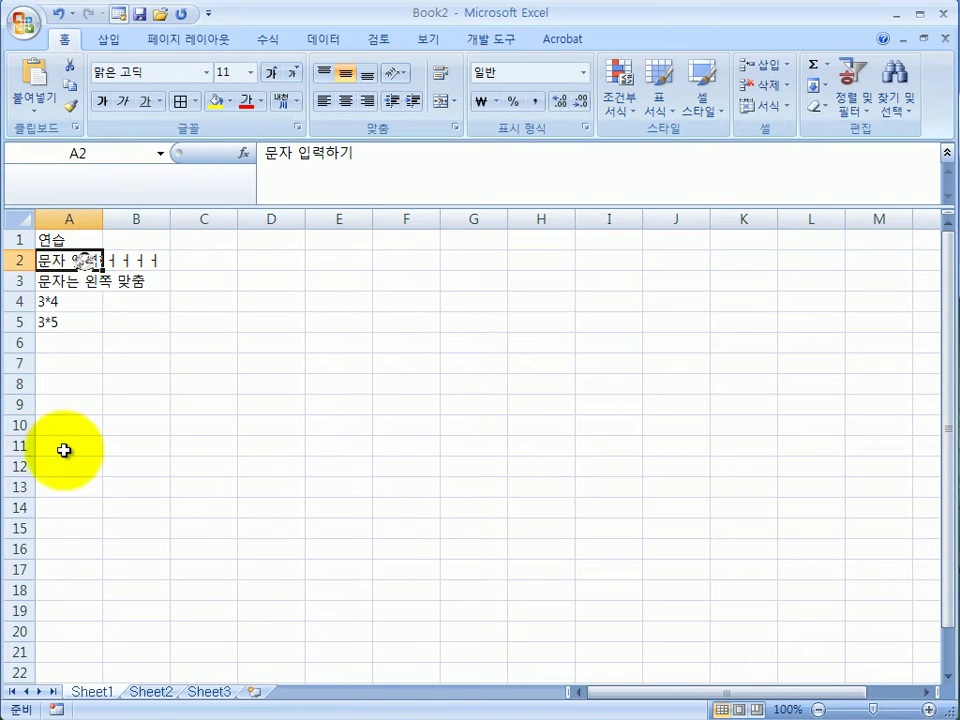
click(130, 264)
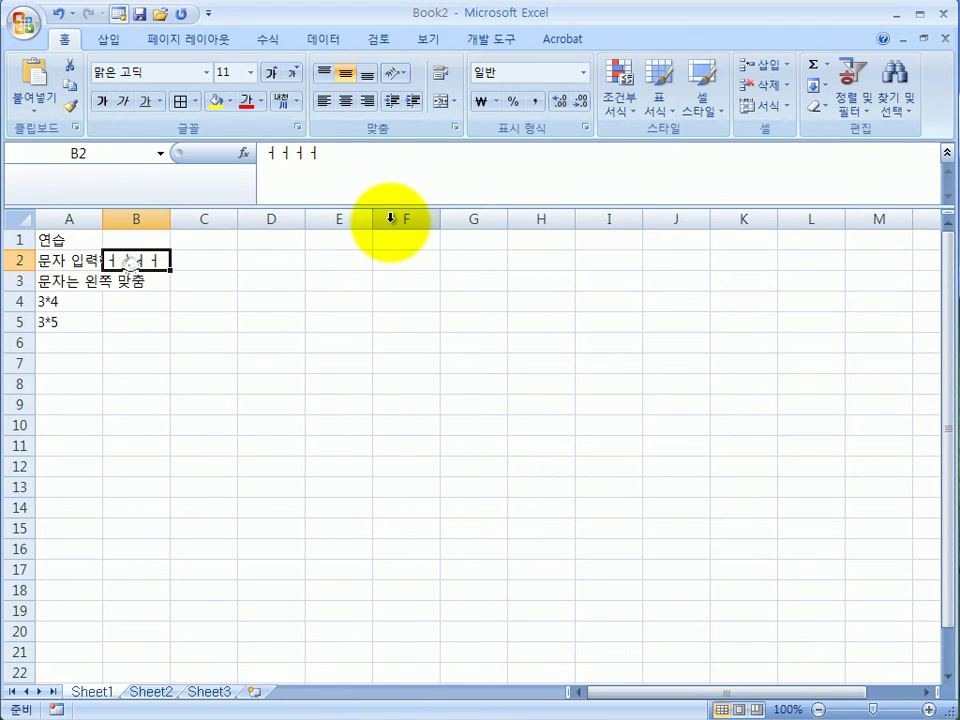
key(Delete)
drag(318, 314, 270, 322)
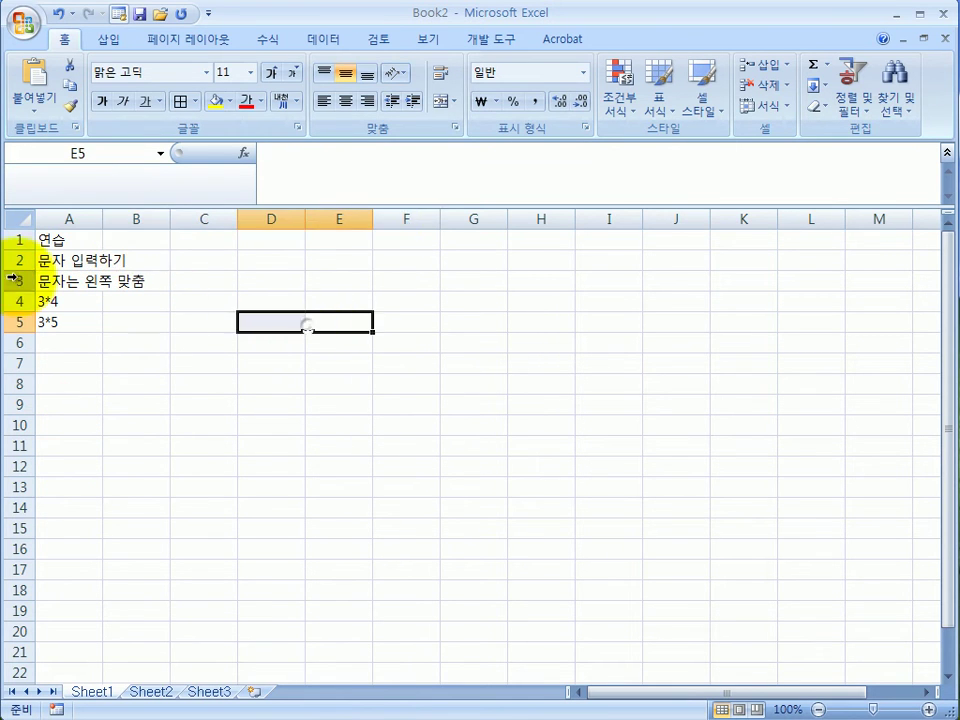
Move the cell selection through the column A entries and nearby empty cells to examine what each cell contains.
click(71, 261)
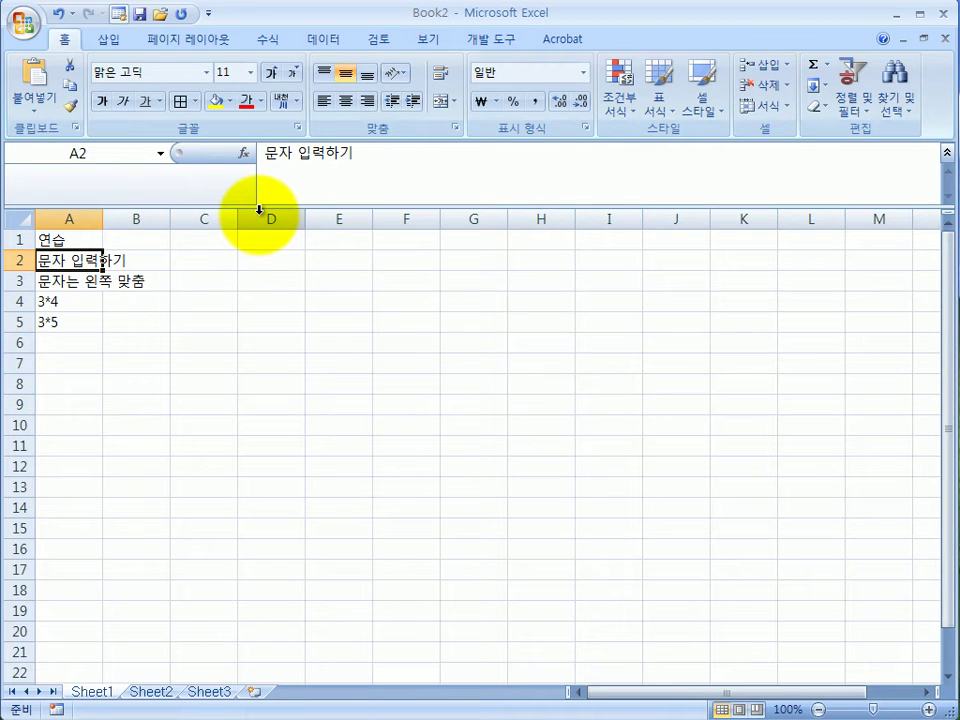
key(Up)
key(Down)
key(Down)
key(Down)
key(Down)
key(Up)
key(Up)
key(Up)
key(Up)
key(Down)
key(Down)
key(Down)
key(Down)
key(Up)
key(Up)
key(Up)
key(Up)
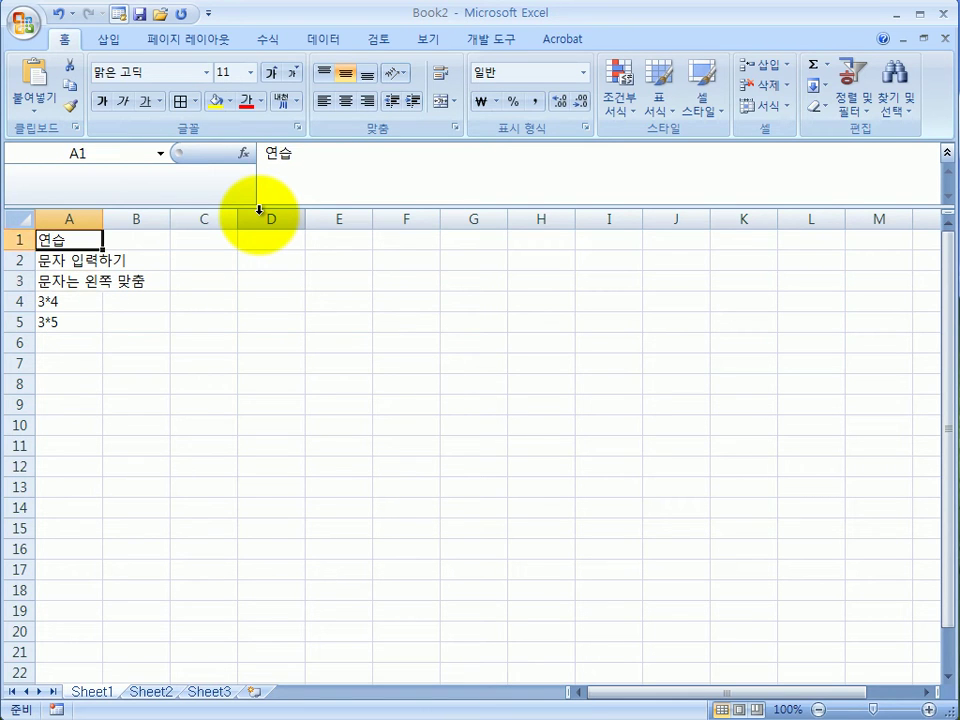
key(Right)
key(Down)
key(Down)
key(Left)
key(Up)
key(Up)
key(Down)
key(Down)
key(Down)
key(Down)
key(Down)
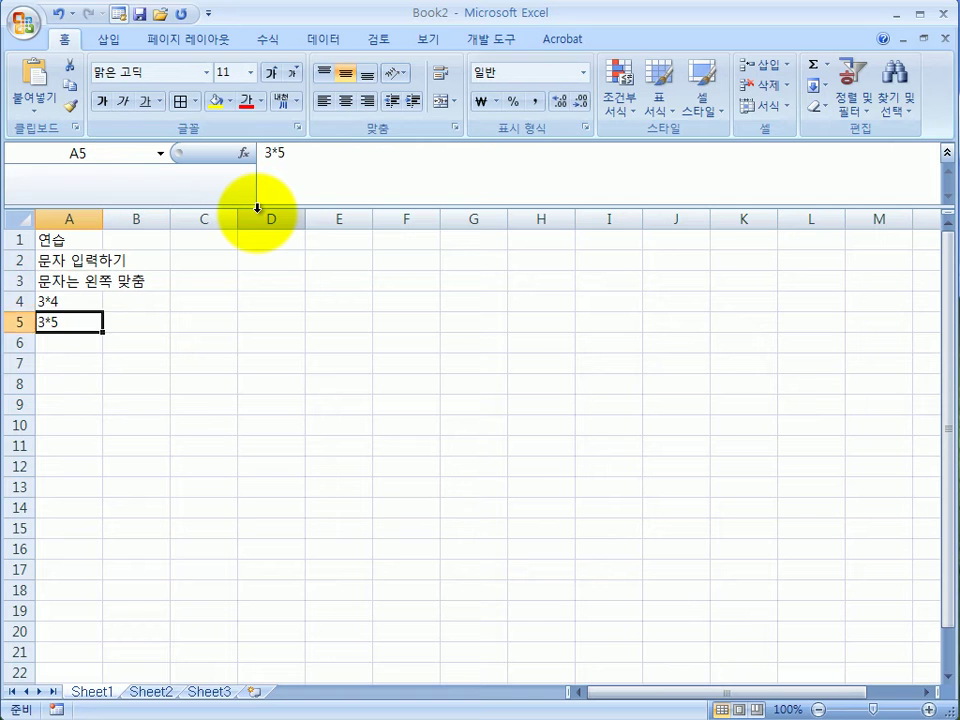
key(Down)
key(Down)
key(Down)
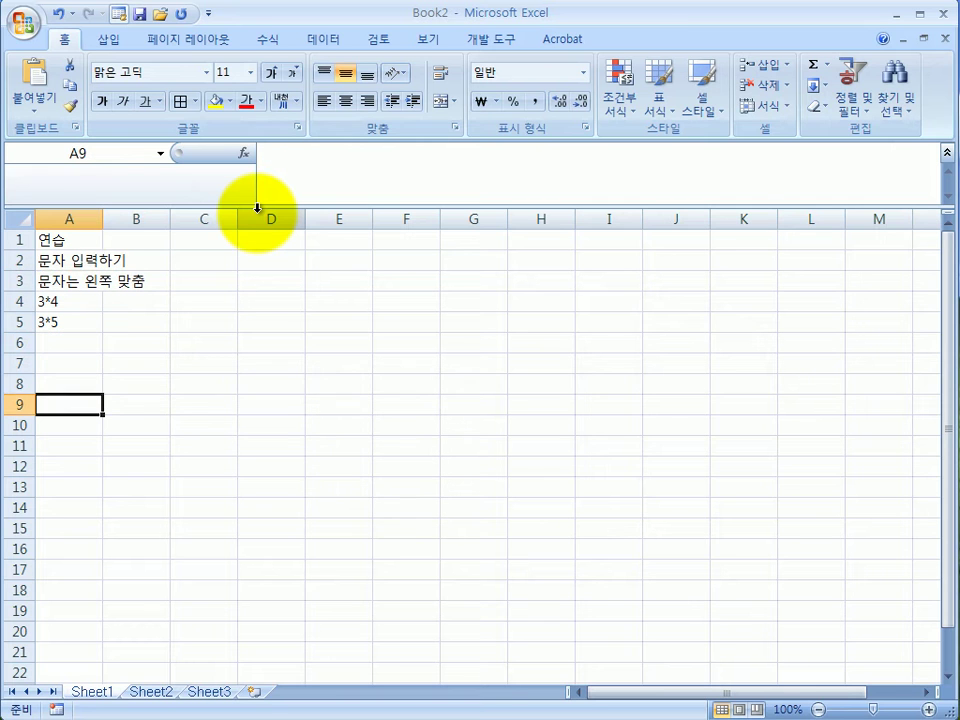
key(Up)
key(Up)
key(Up)
key(Up)
key(Up)
key(Up)
key(Up)
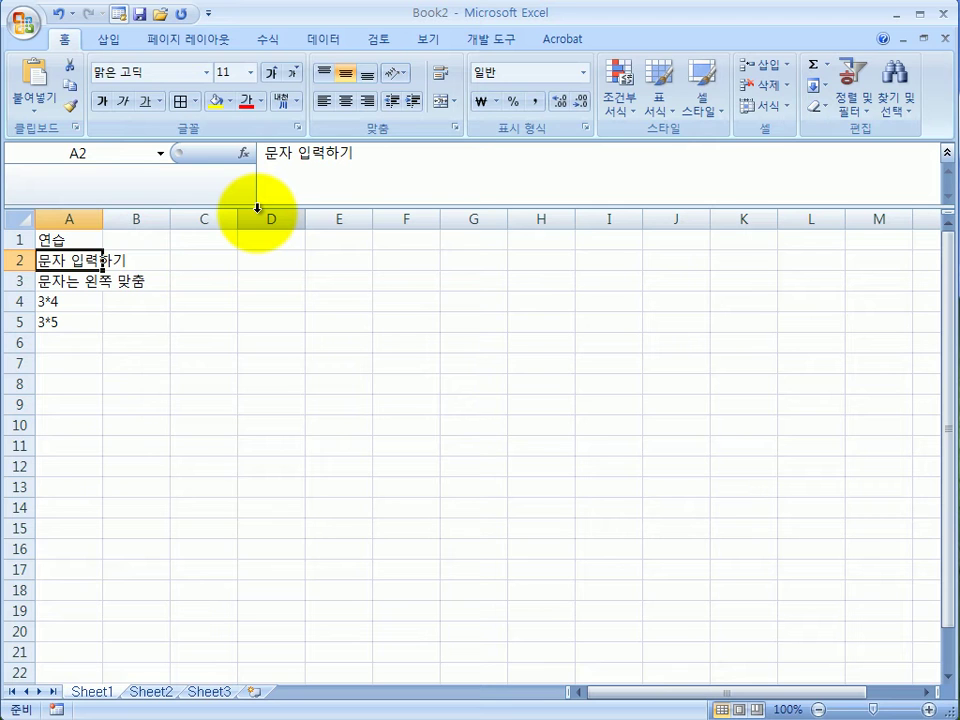
key(Right)
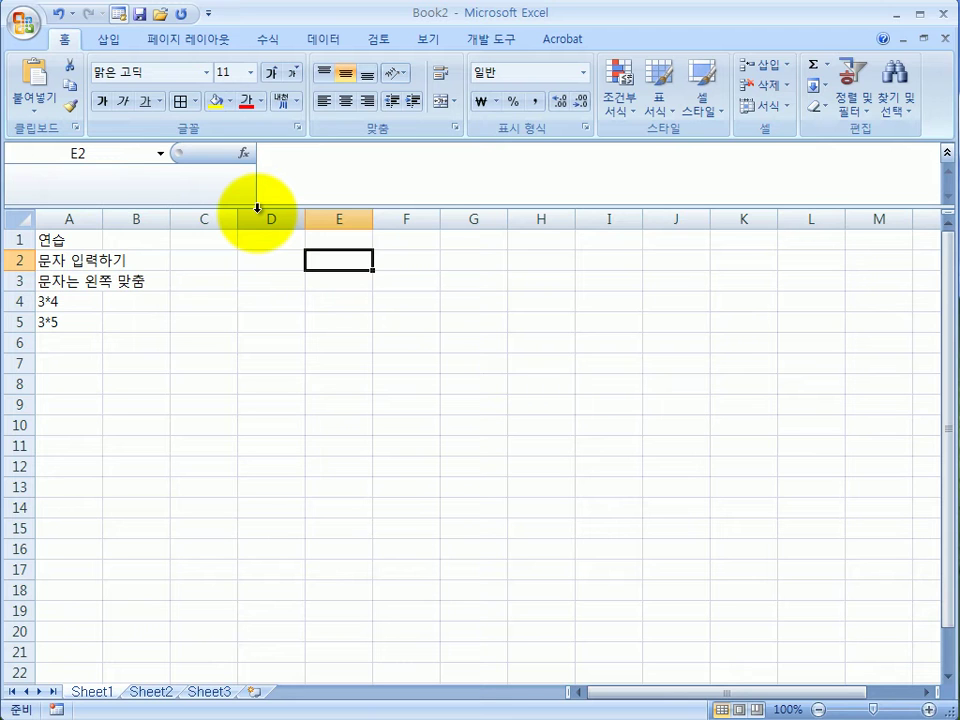
key(Left)
key(Left)
key(Left)
key(Left)
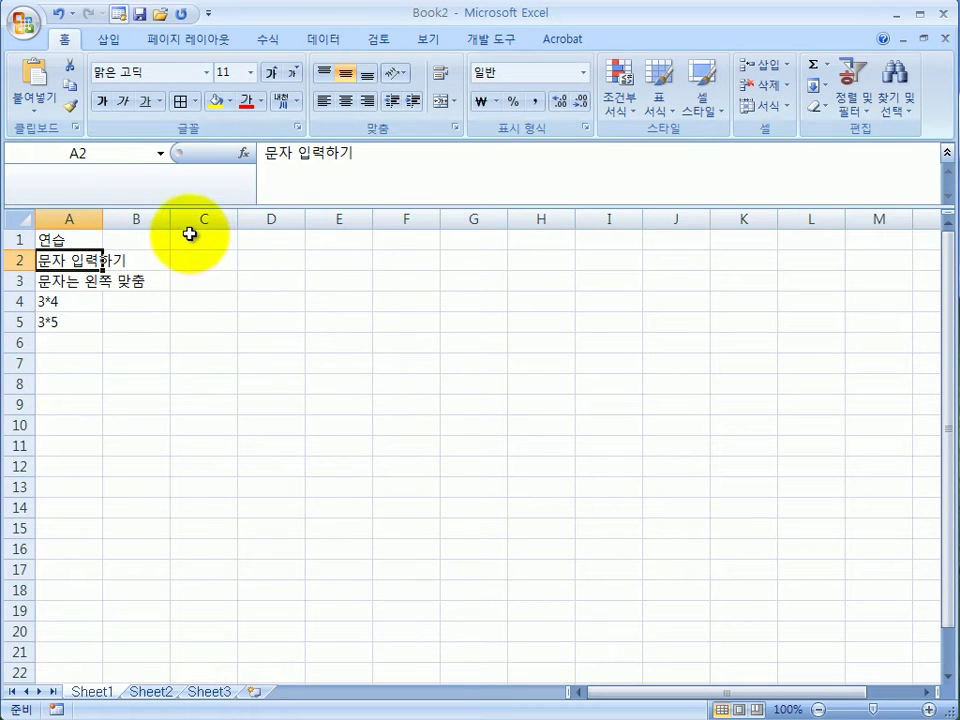
Enter 학습 in cell A6 and look up the Hanja candidates for its last syllable without choosing one.
click(69, 343)
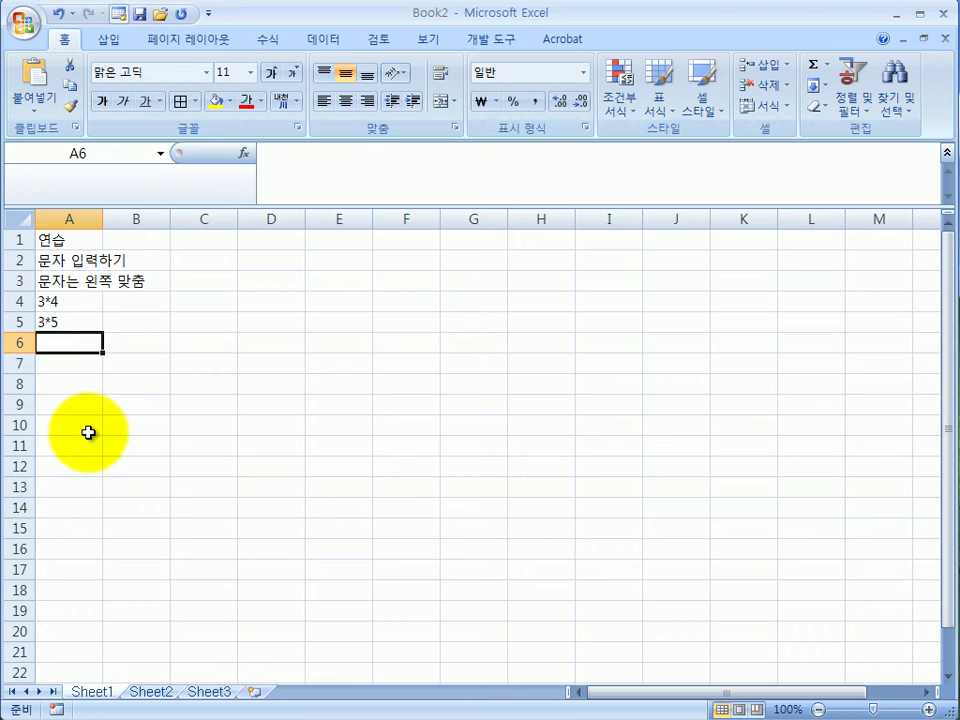
text(학습)
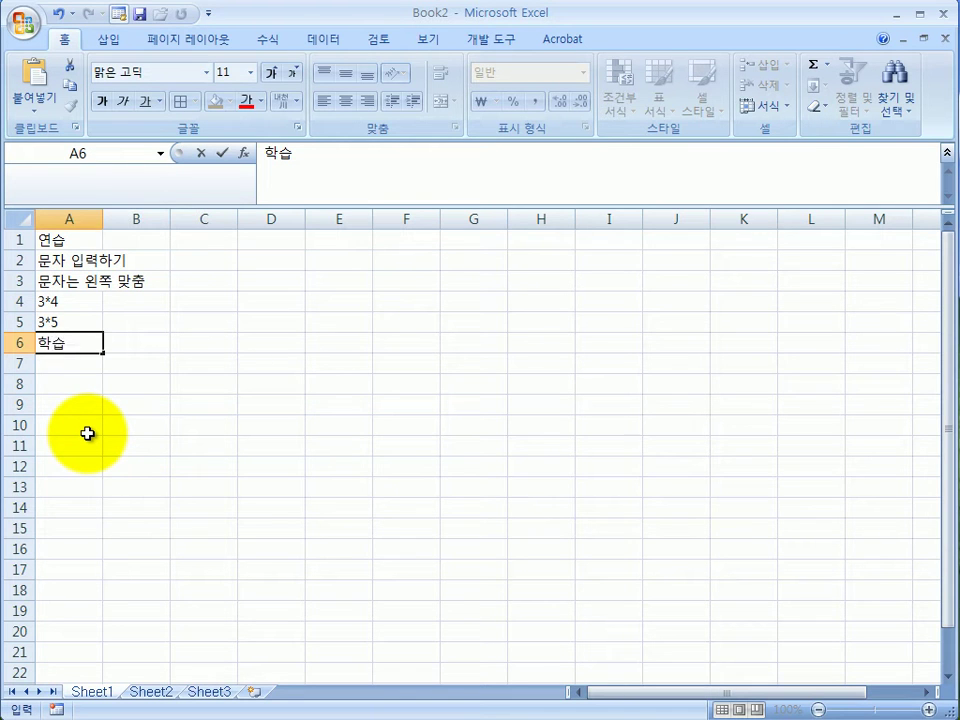
key(Hangul_Hanja)
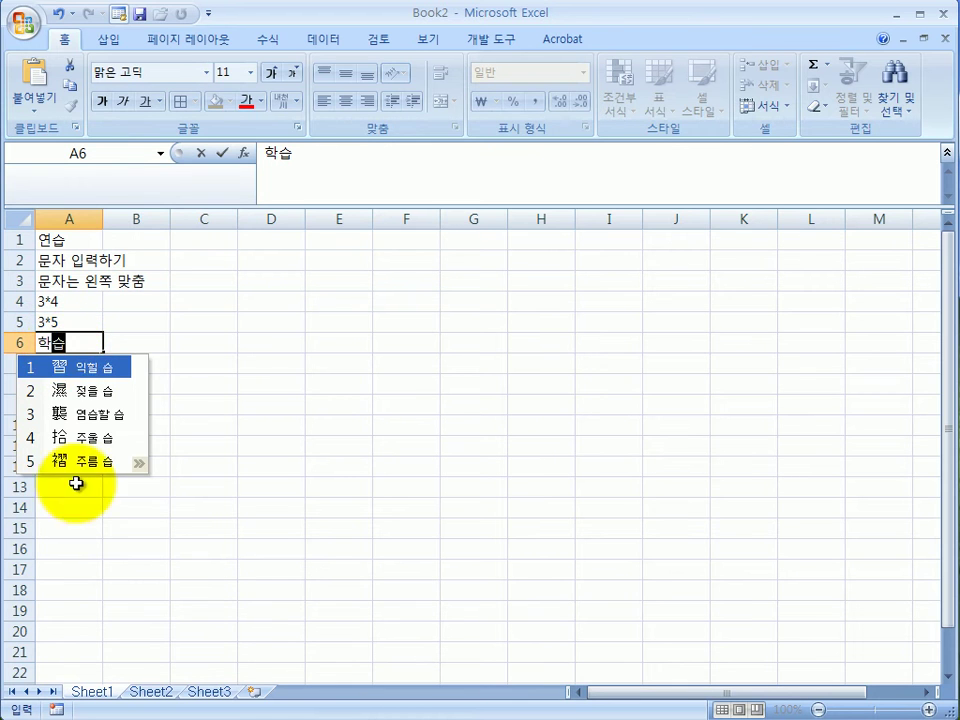
click(71, 343)
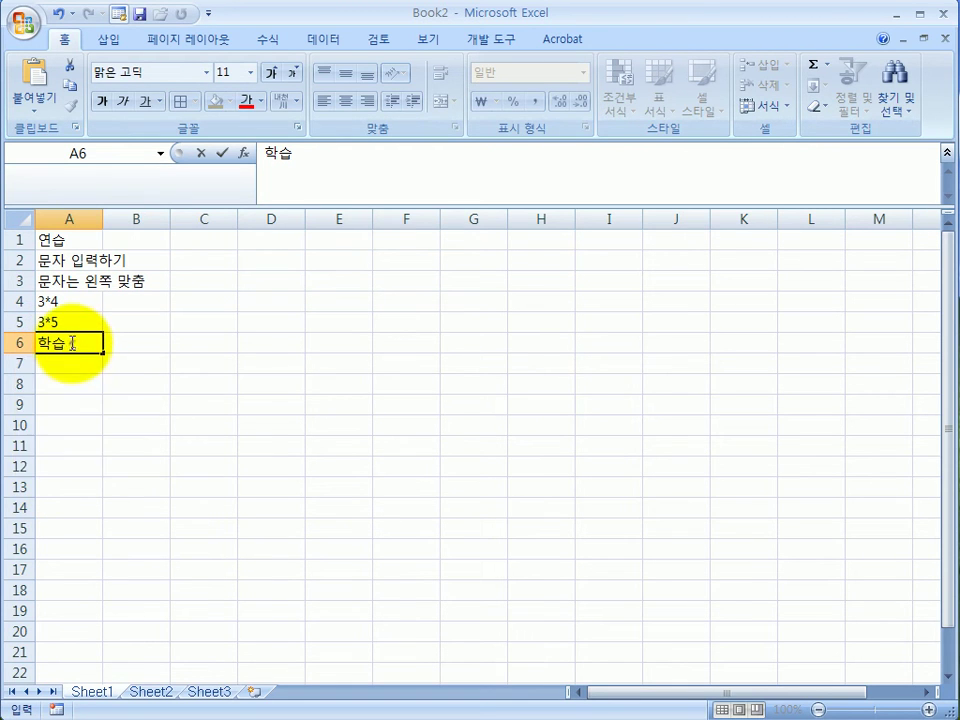
Convert the whole word 학습 in cell A6 to 學習, using the Hanja-only (漢字) input form.
drag(71, 343, 20, 343)
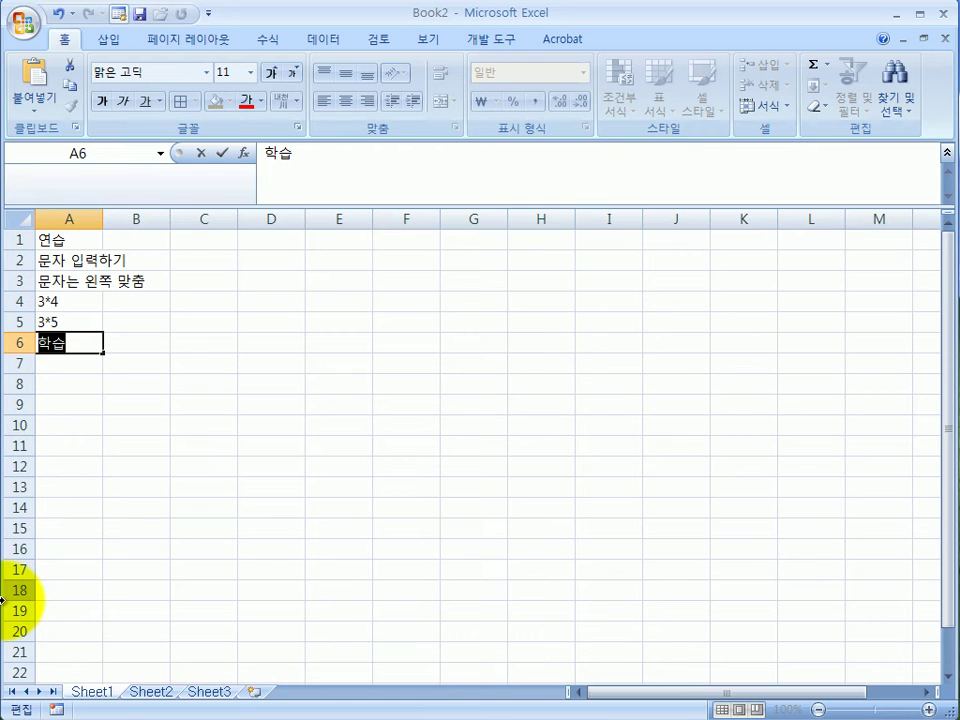
key(Hangul_Hanja)
drag(407, 199, 462, 147)
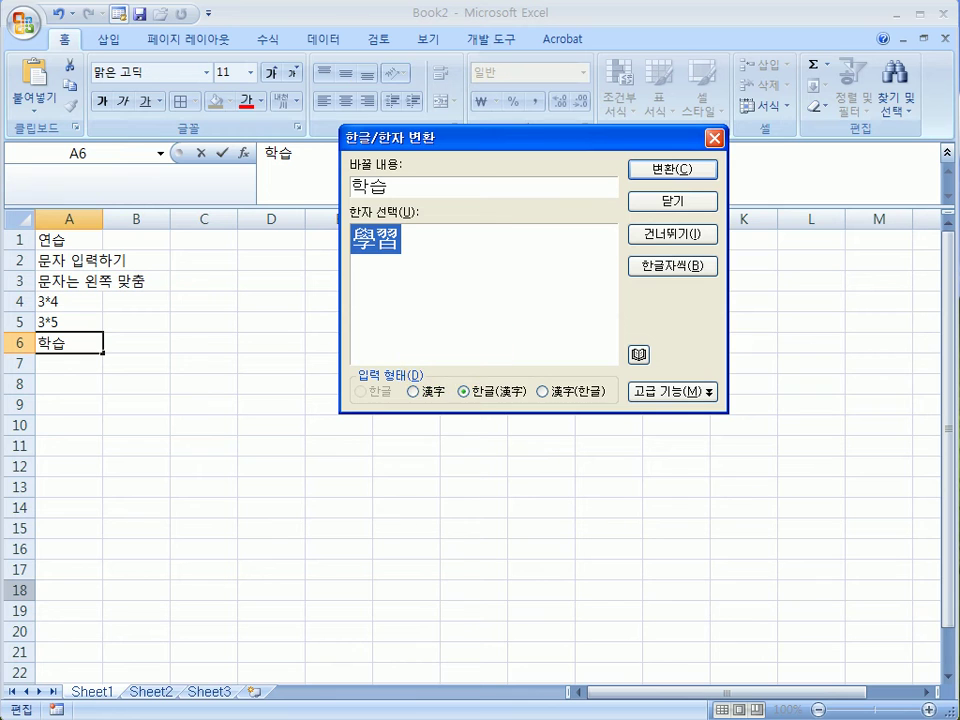
click(411, 393)
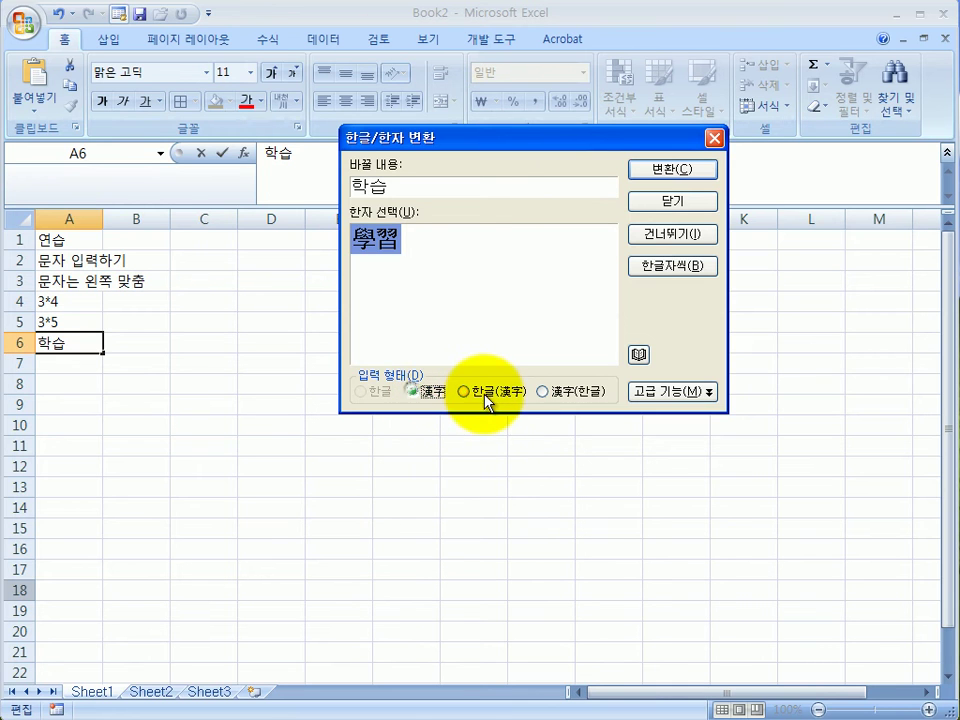
click(542, 392)
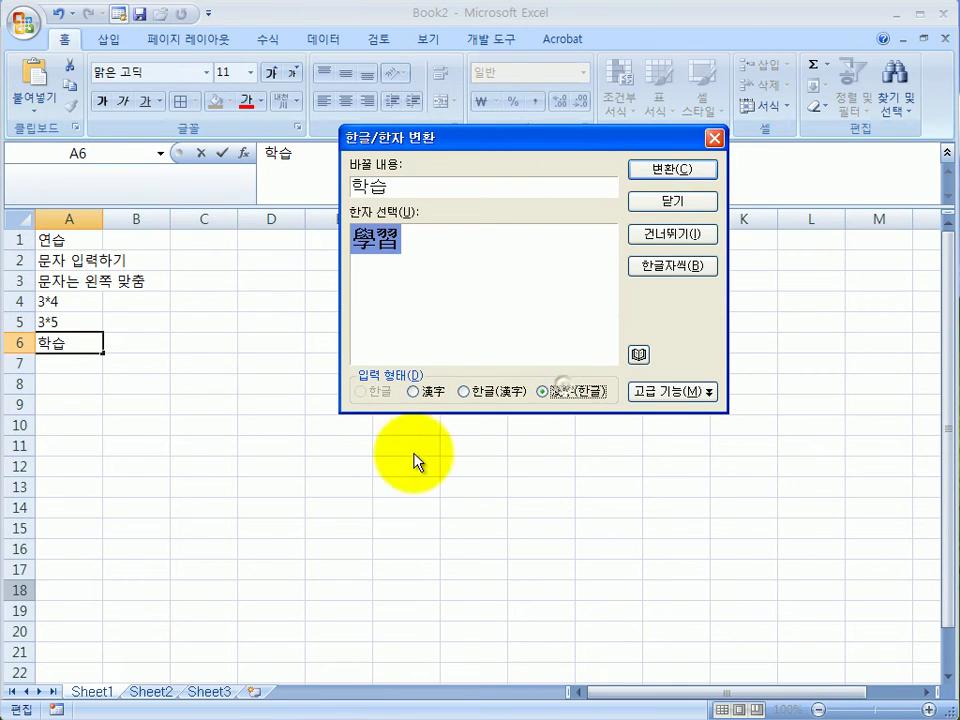
click(420, 394)
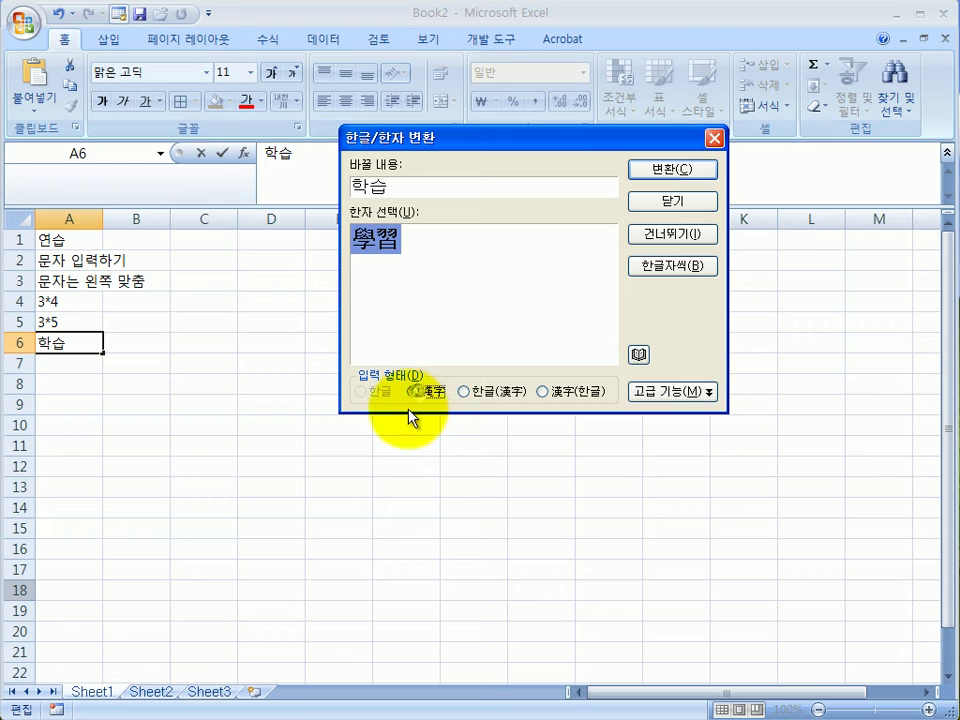
click(469, 394)
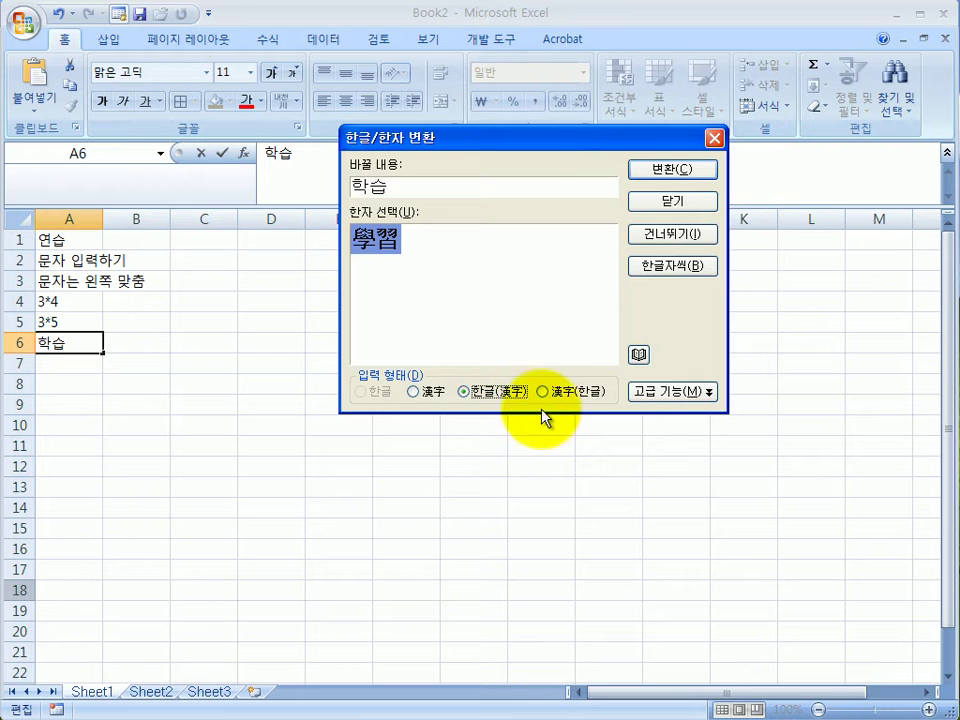
click(566, 396)
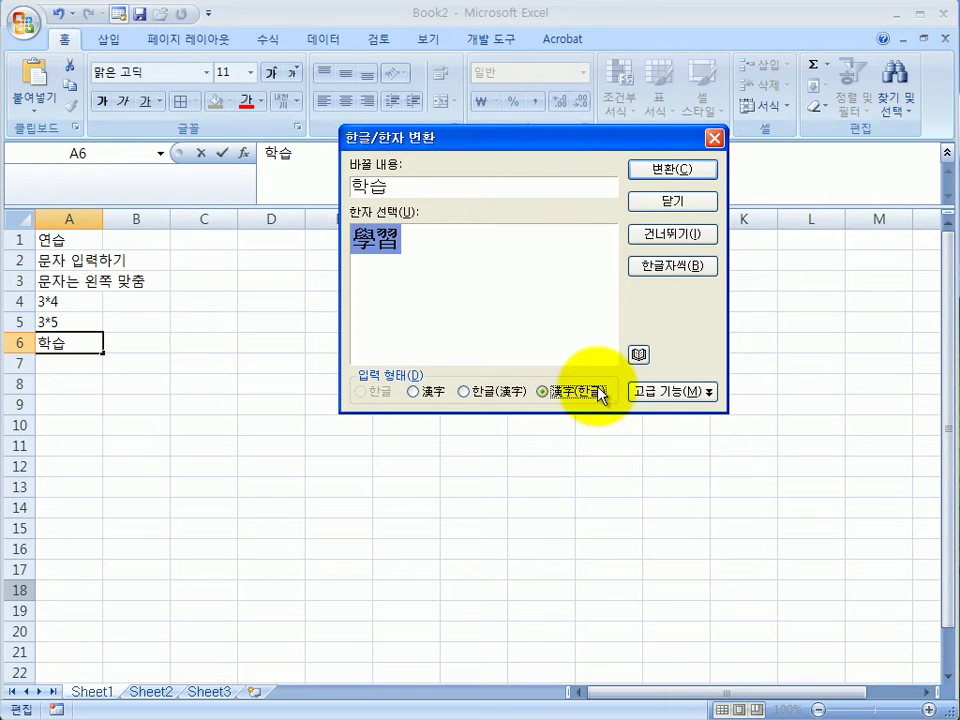
click(414, 393)
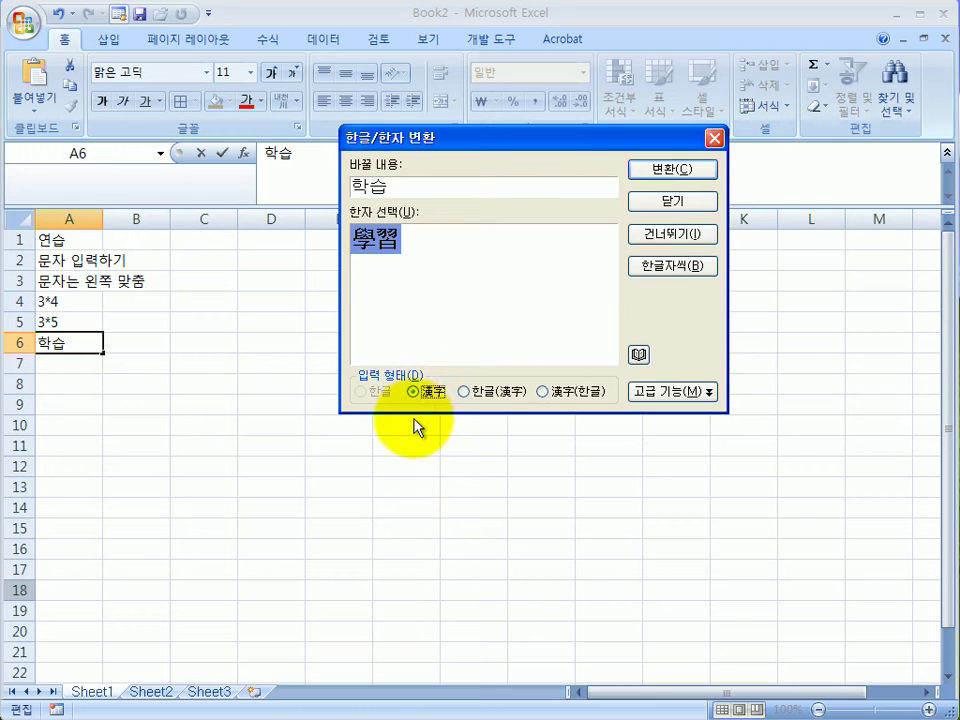
click(650, 170)
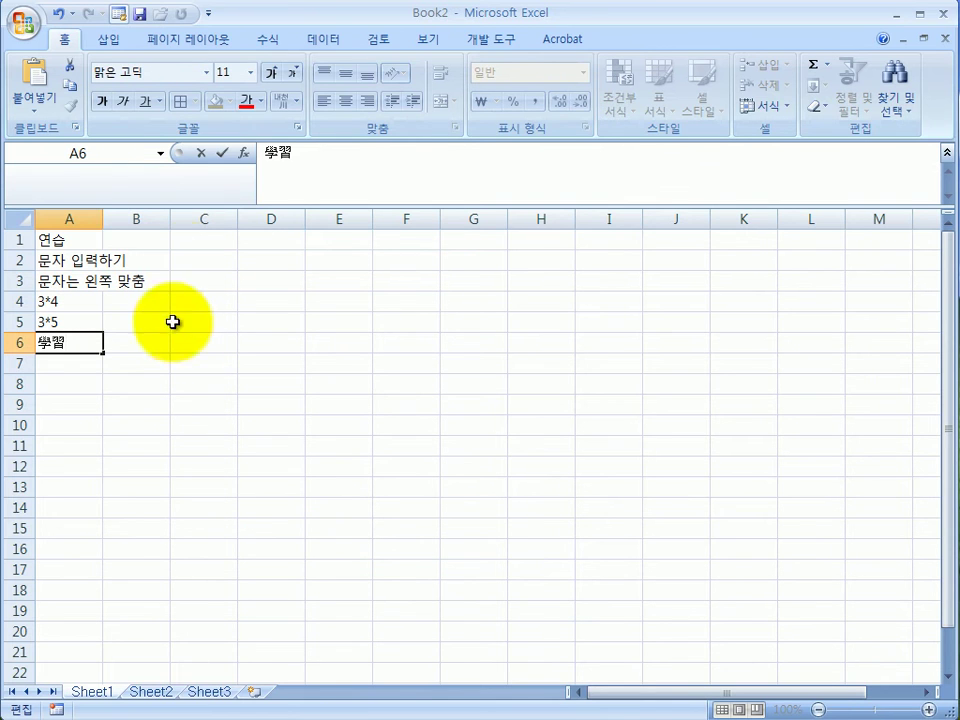
click(197, 238)
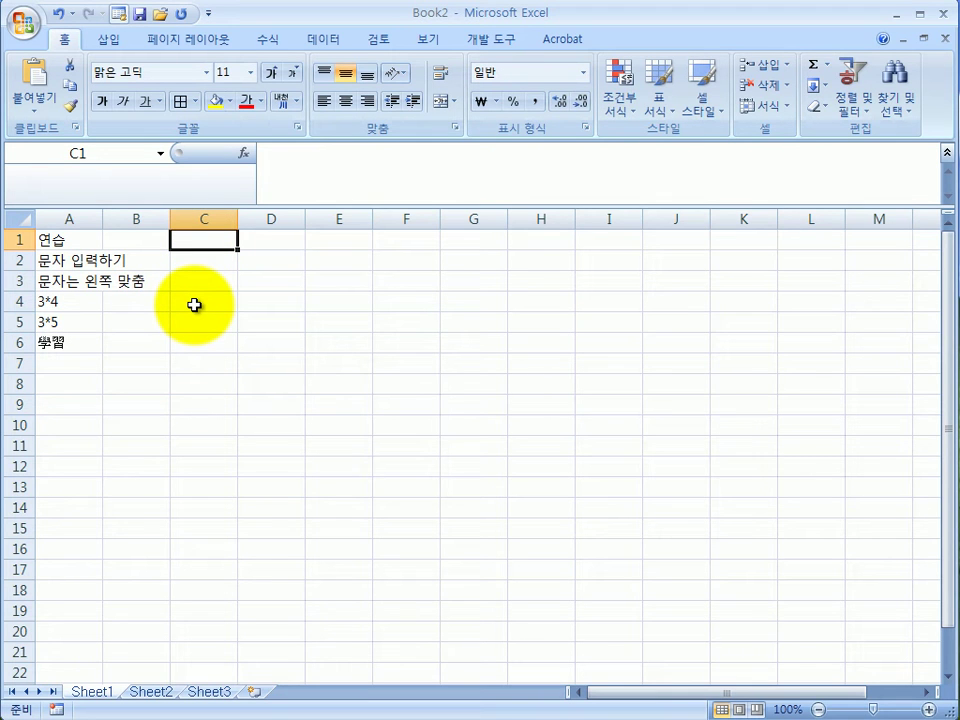
Start inserting a symbol in cell B1 and set the symbol font to Wingdings.
click(142, 241)
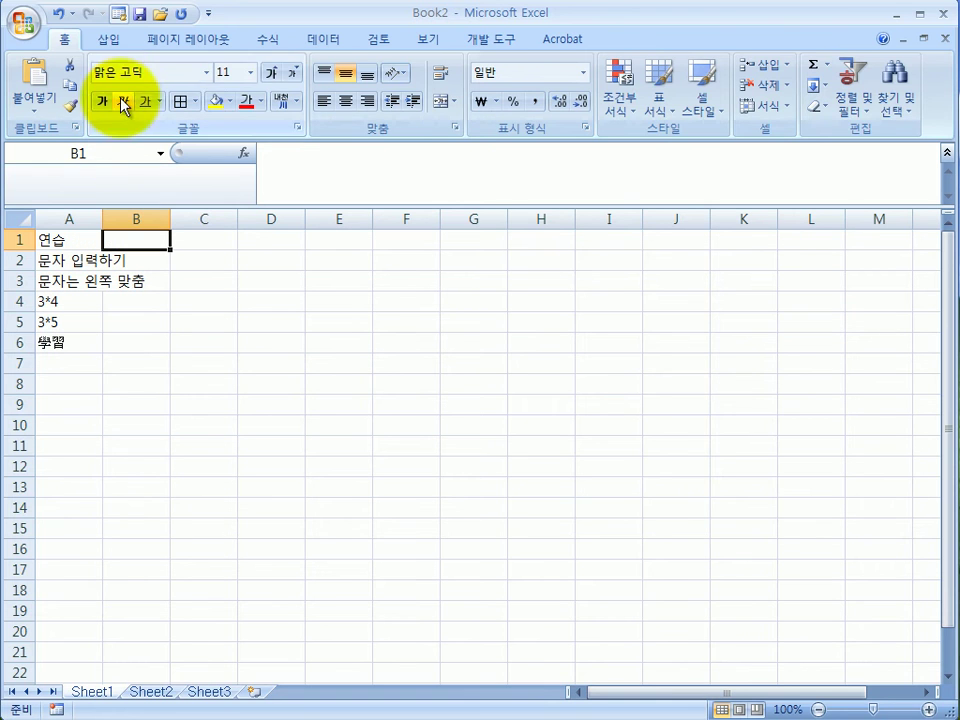
click(114, 46)
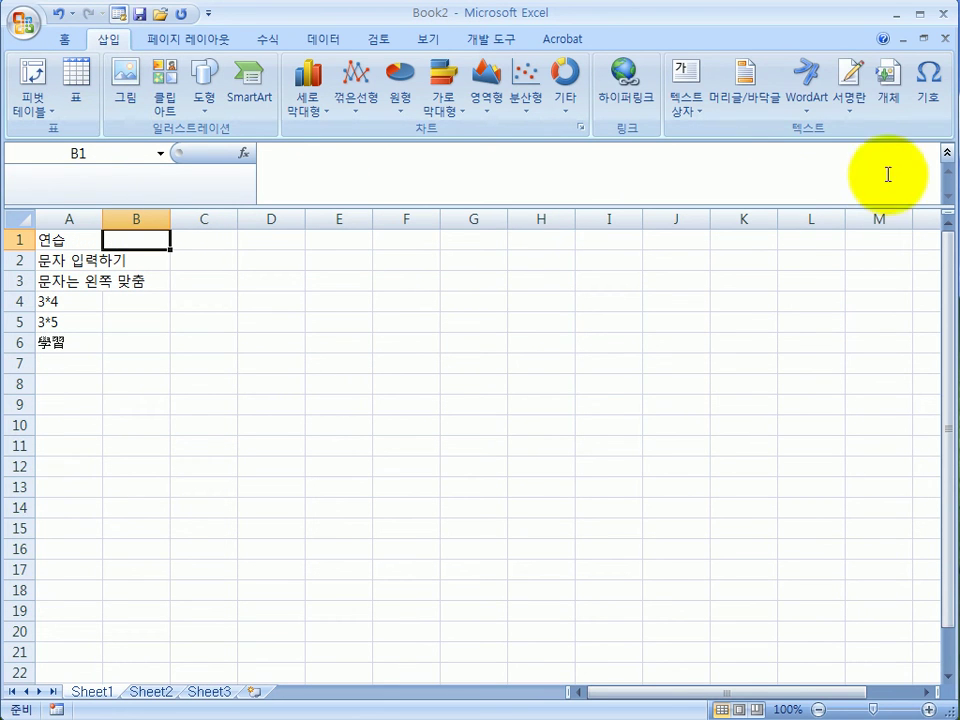
click(936, 98)
drag(415, 0, 626, 231)
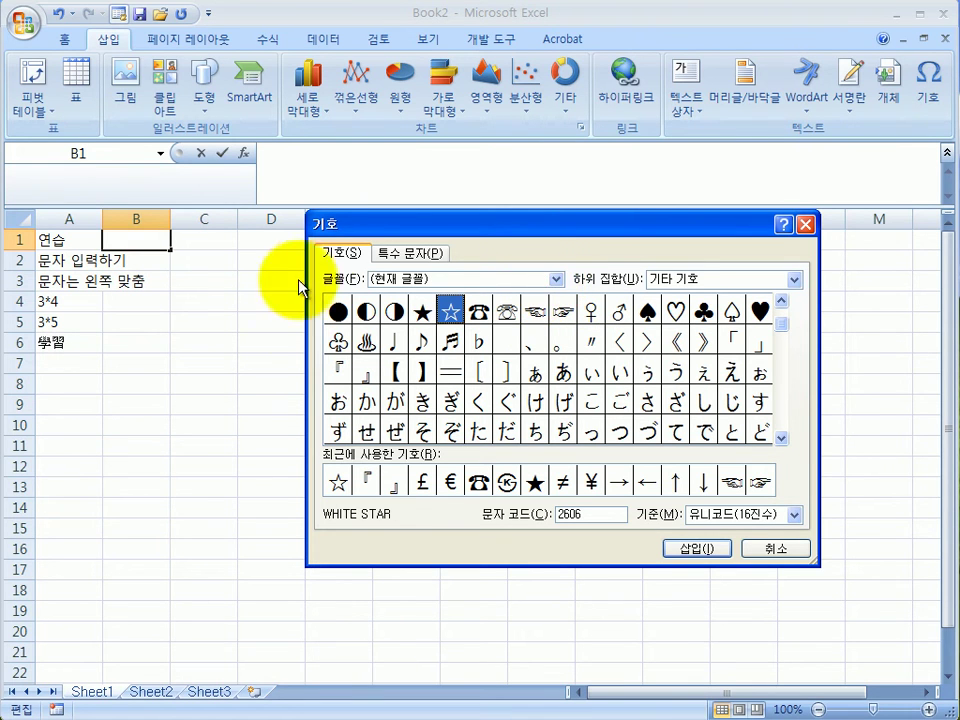
click(557, 280)
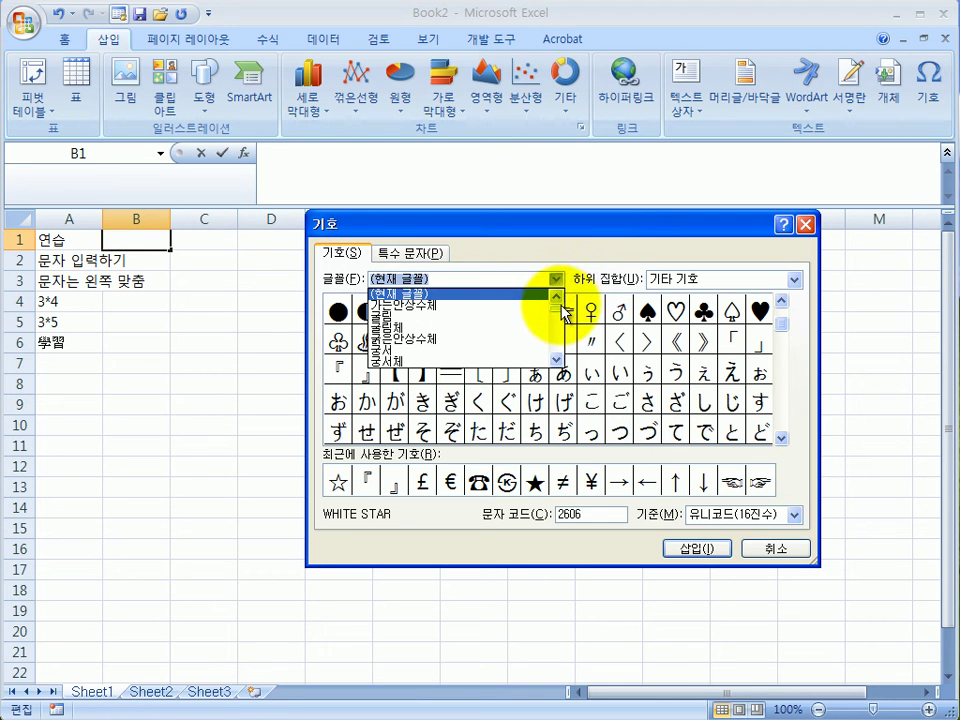
drag(563, 306, 564, 367)
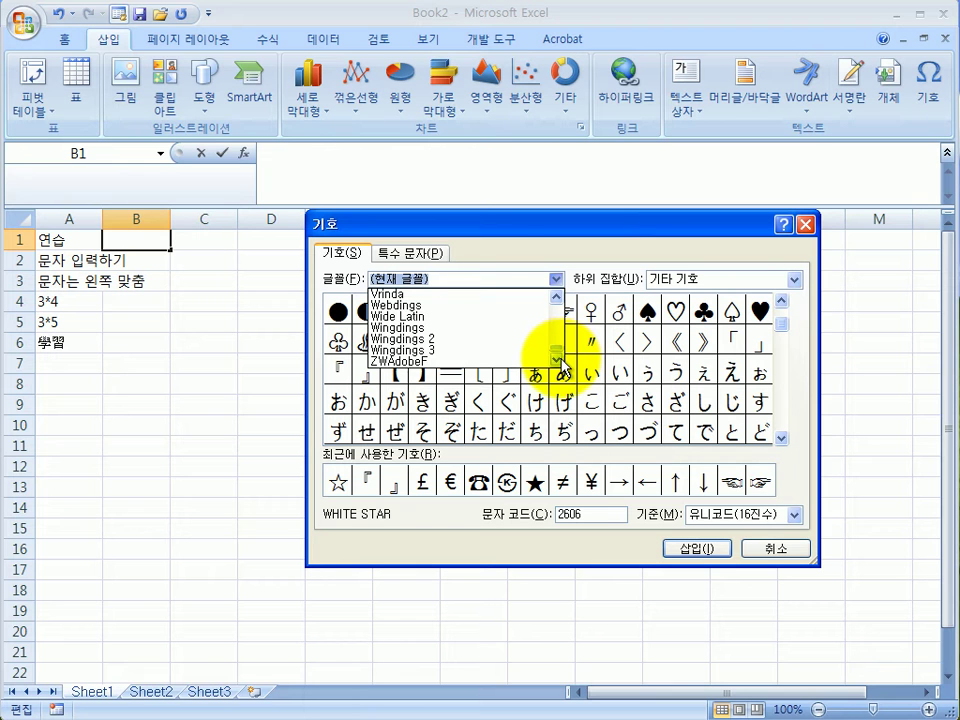
click(447, 329)
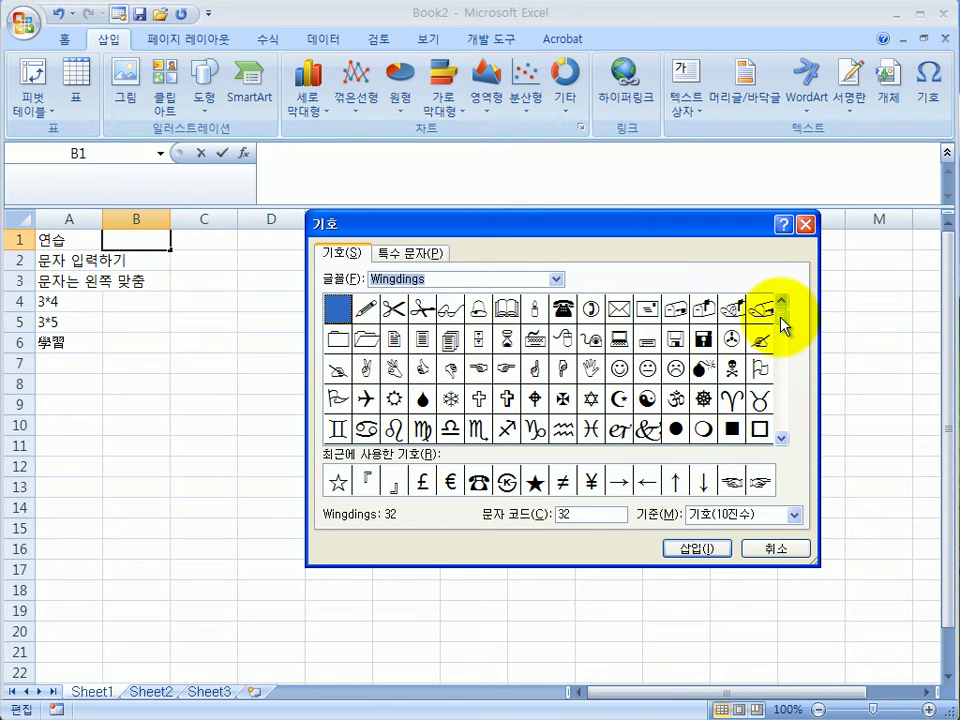
Browse the Wingdings characters and insert the circled cross symbol, character code 87, into cell B1.
scroll(785, 345, down, 2)
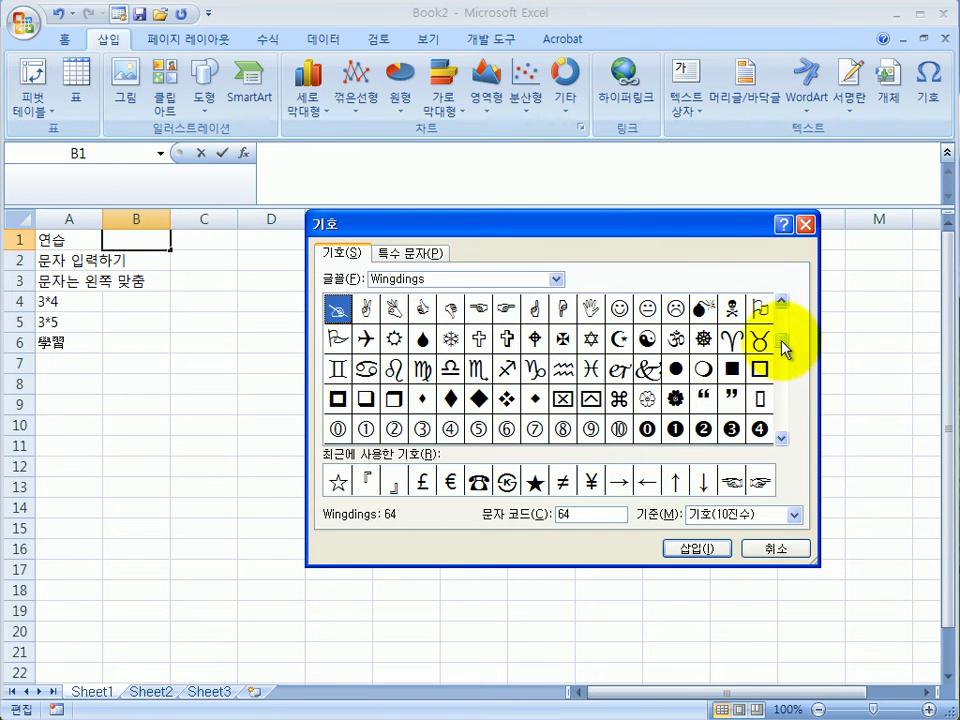
scroll(785, 438, down, 3)
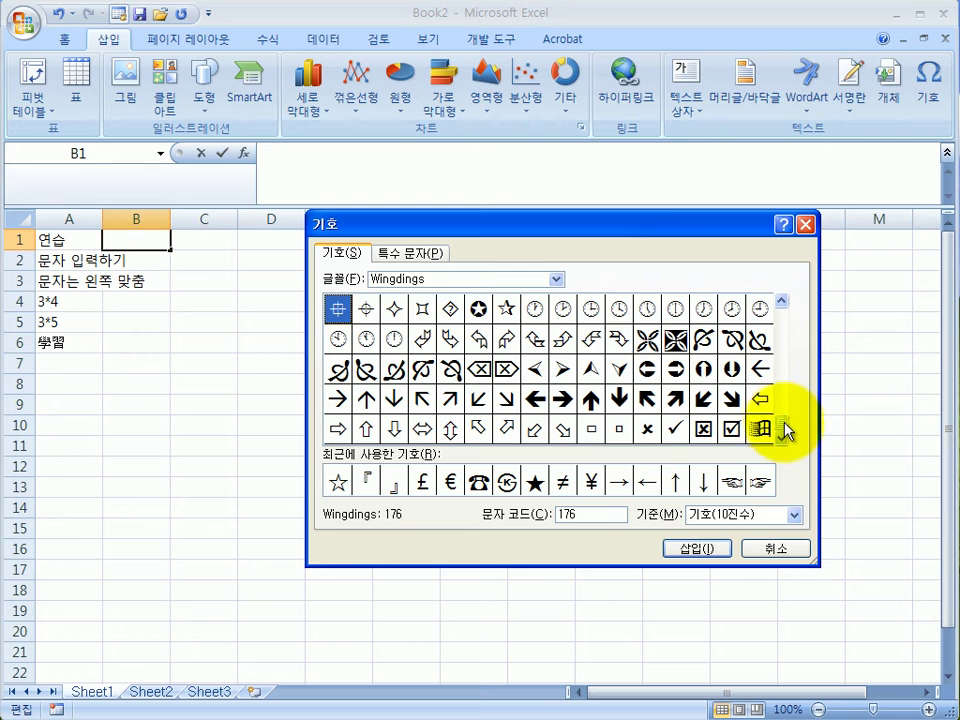
click(785, 330)
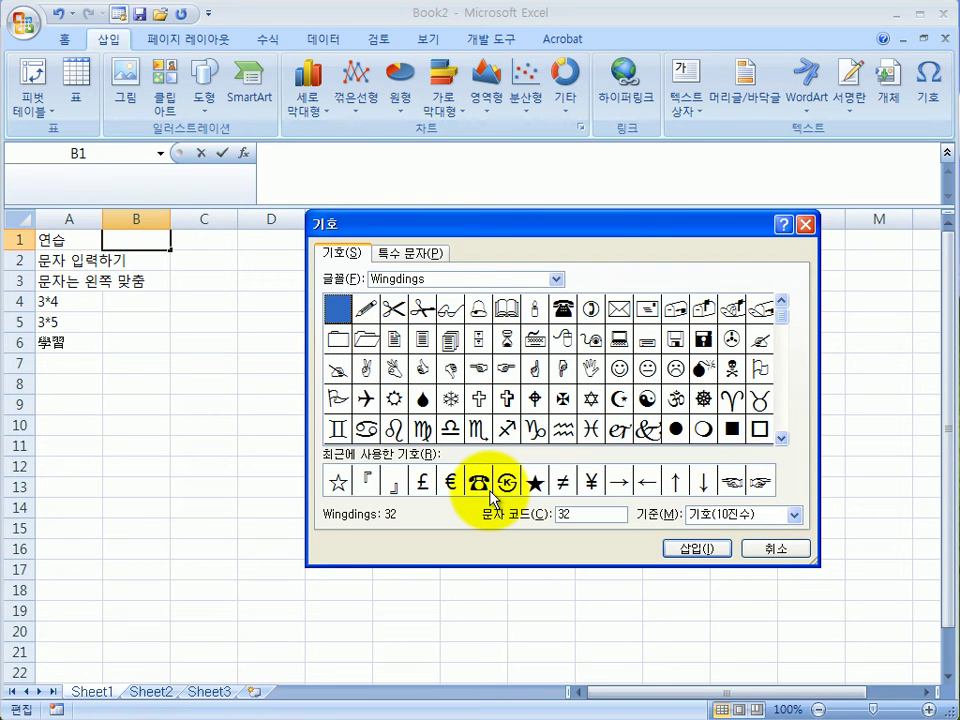
click(537, 402)
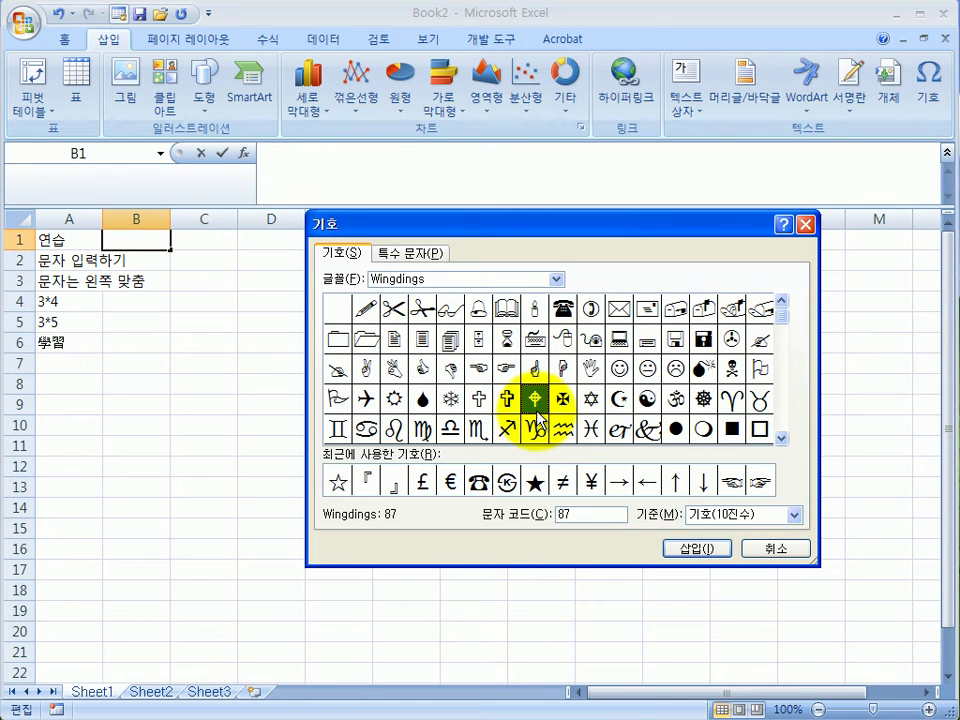
click(690, 549)
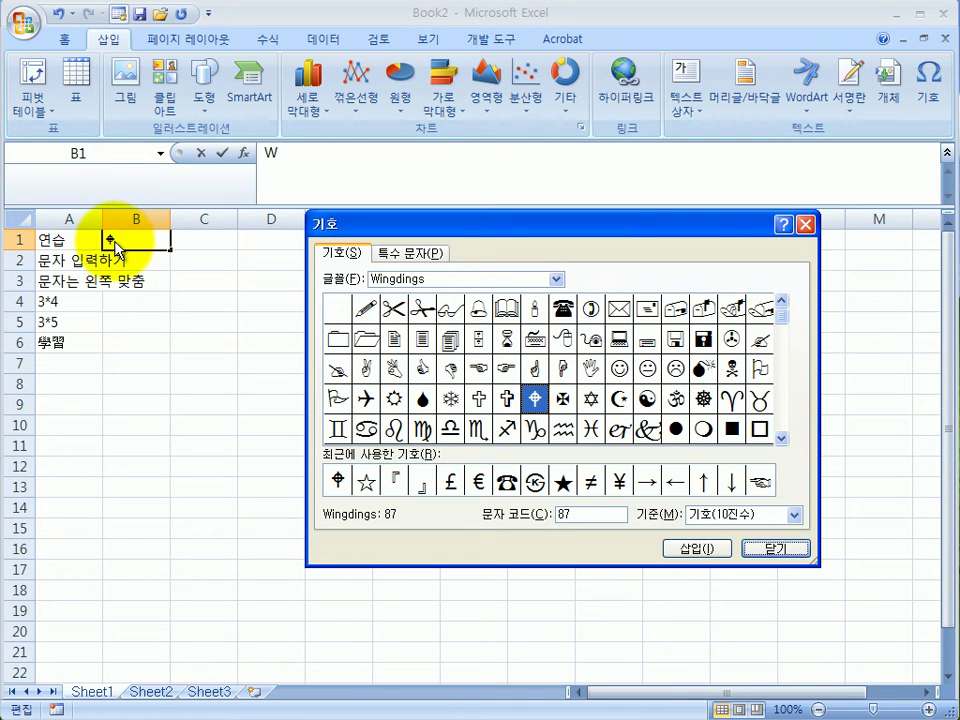
click(793, 551)
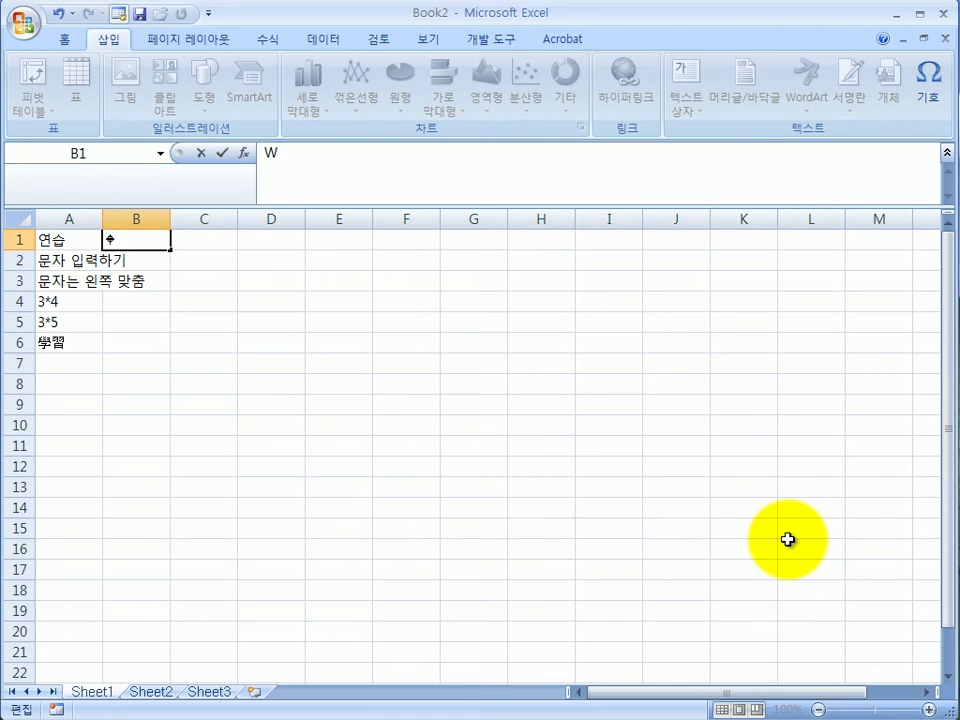
Insert the Wingdings smiley face symbol, character code 74, into cell B4.
click(135, 303)
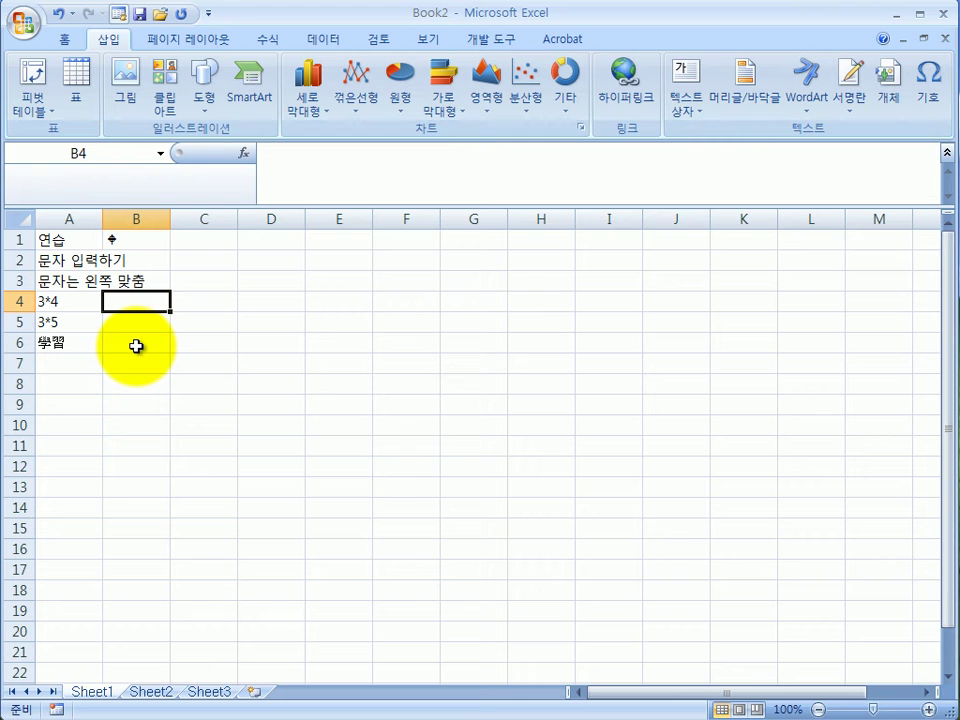
click(920, 86)
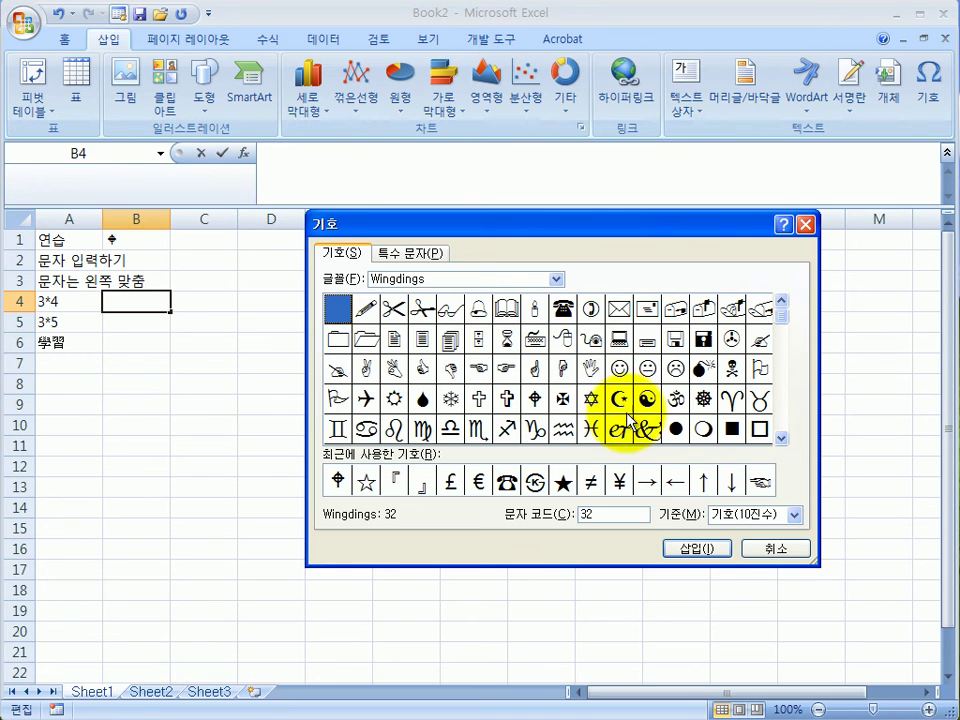
click(620, 369)
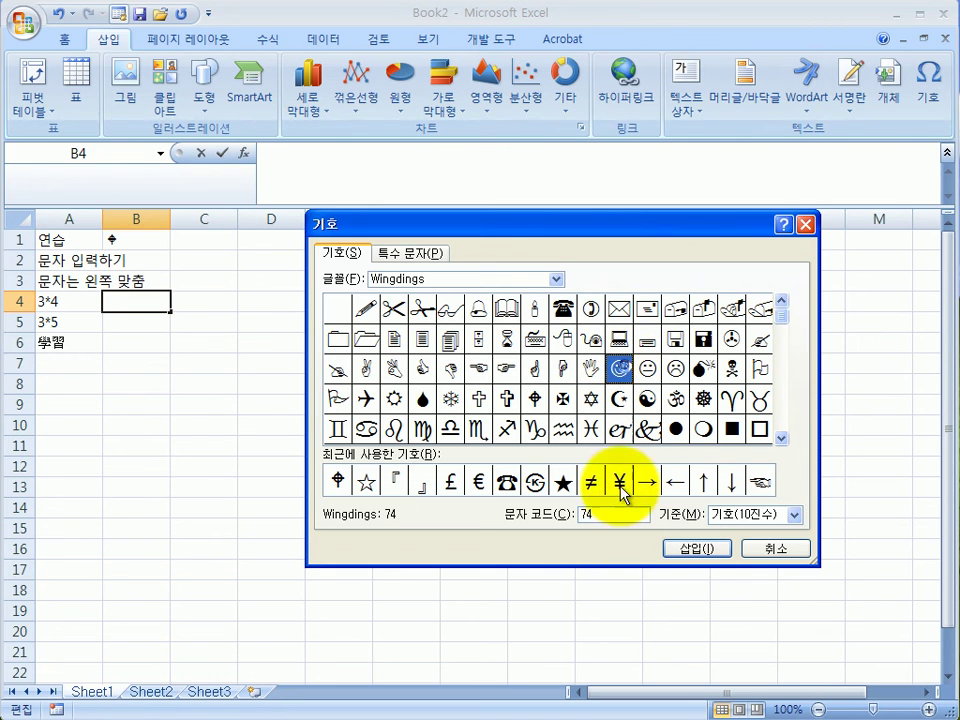
click(687, 556)
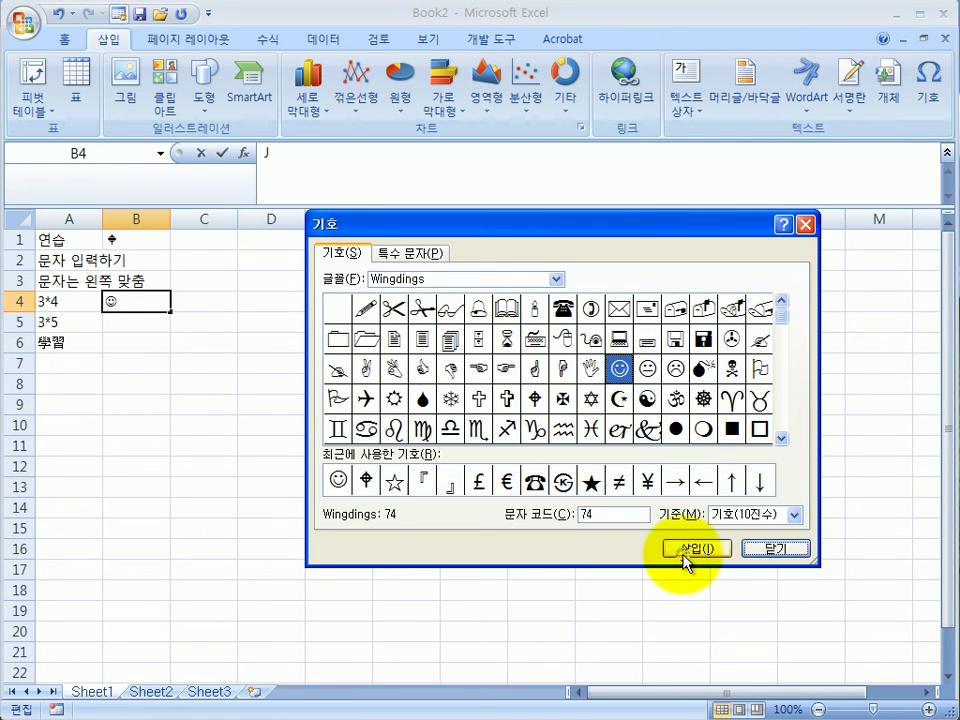
click(762, 552)
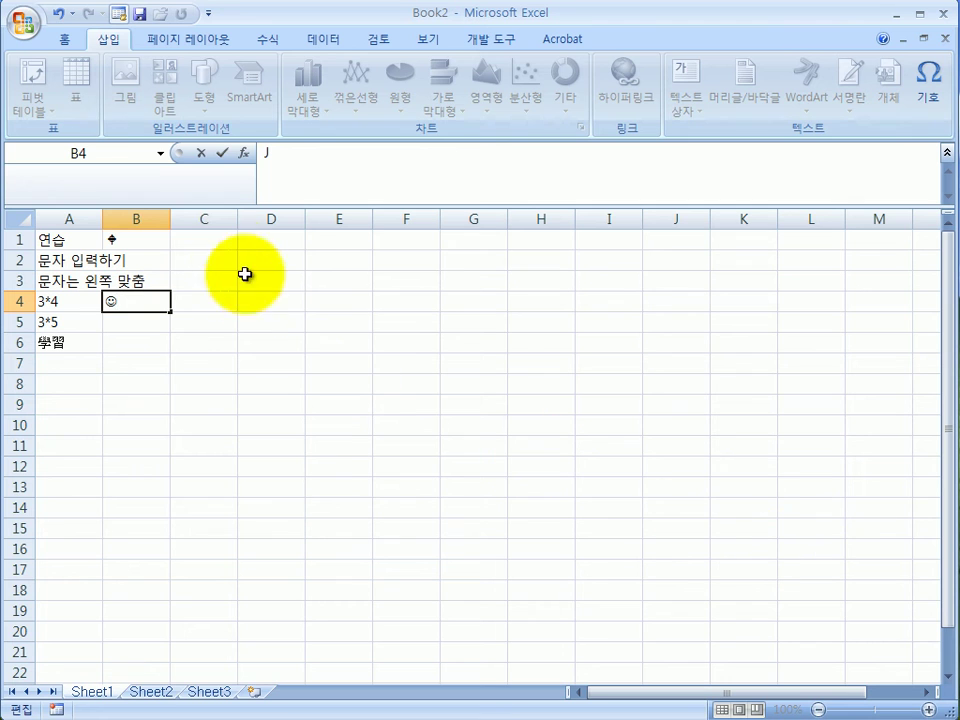
Enter the number 1000000 in cell C1.
click(221, 237)
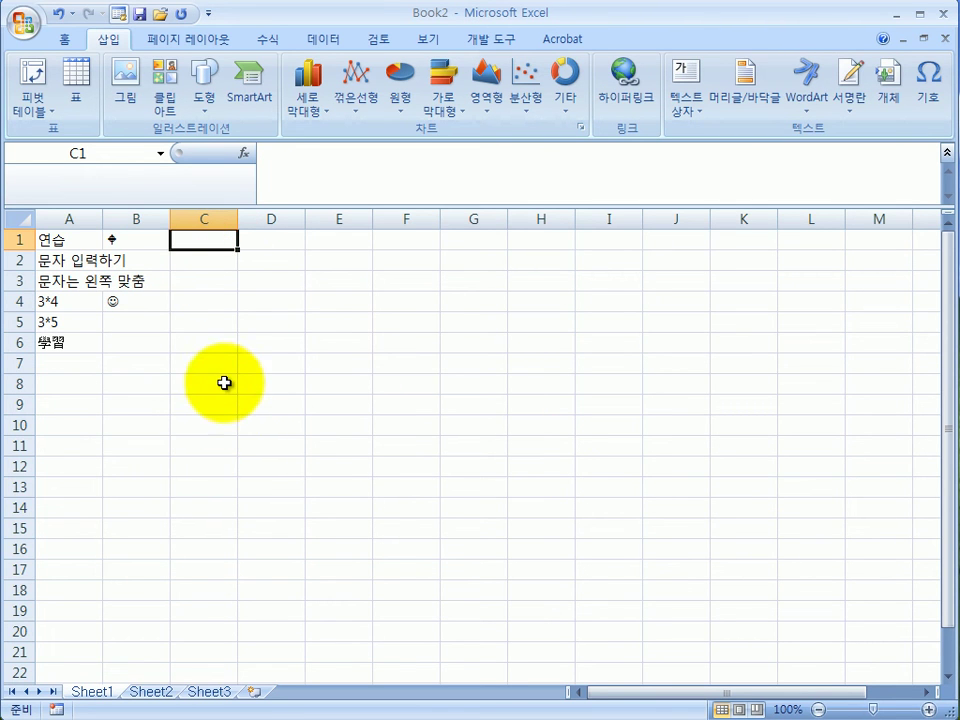
text(10)
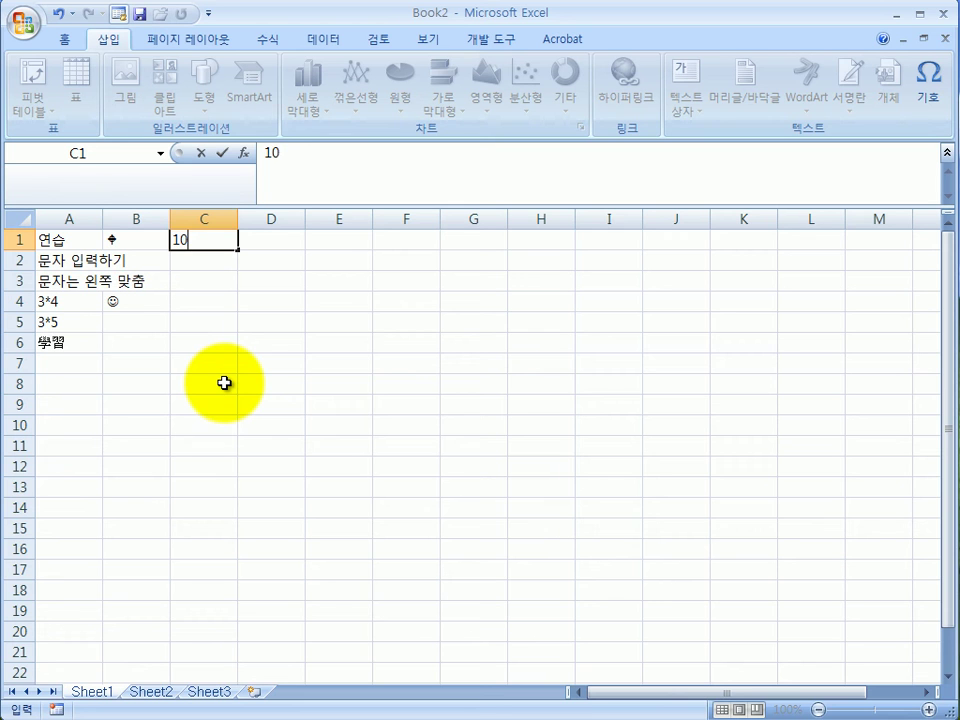
text(00000)
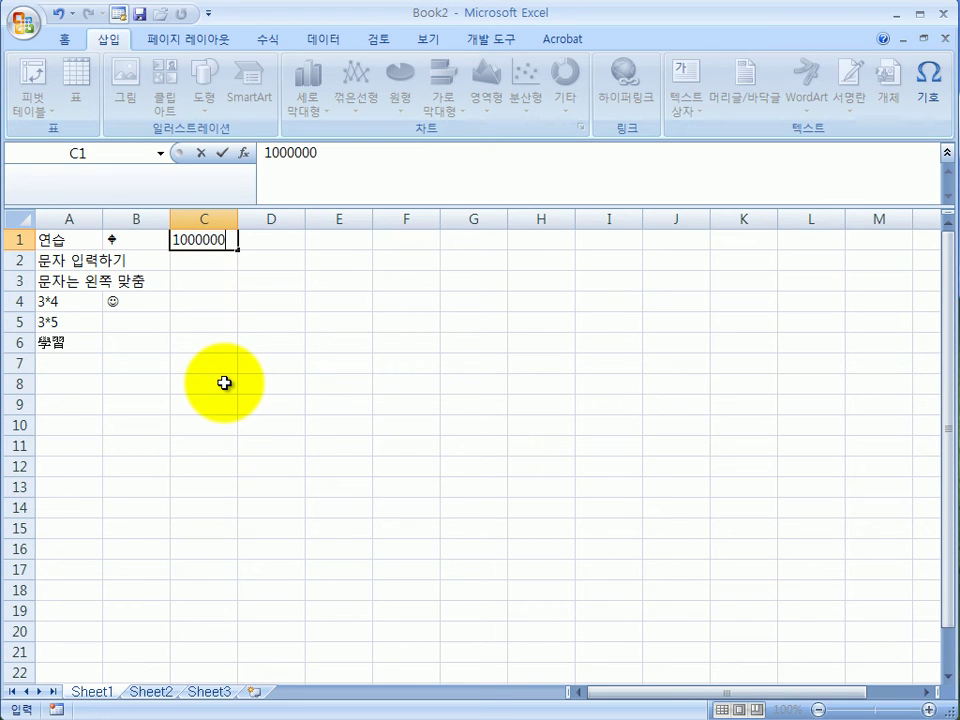
key(Return)
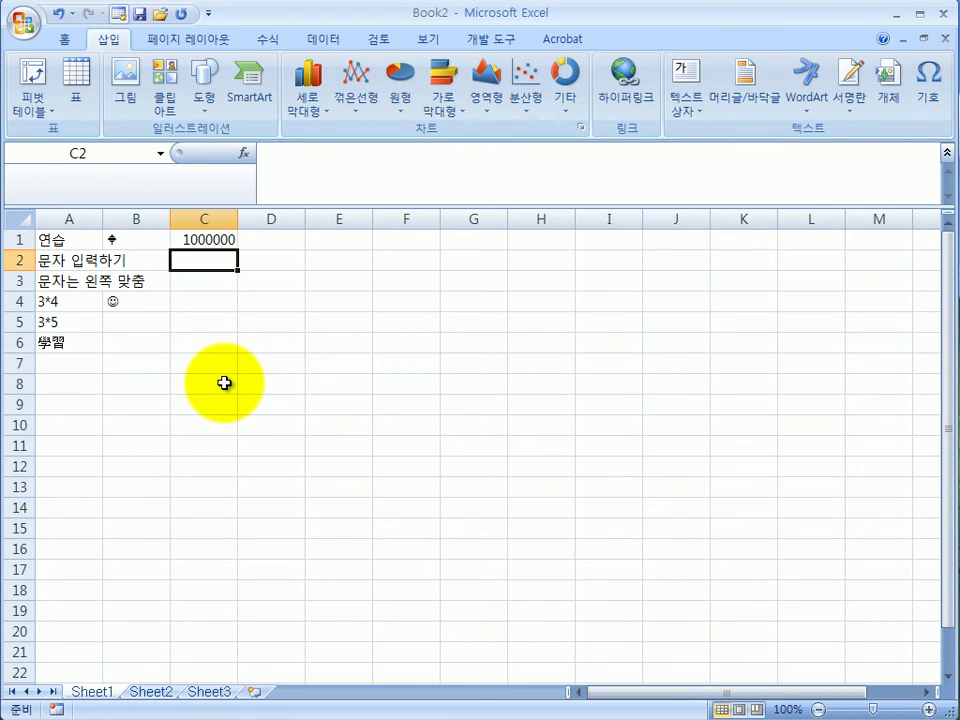
Enter the numbers 10, 257 and 1000 in cells C2, C3 and C4.
text(10)
key(Return)
text(257)
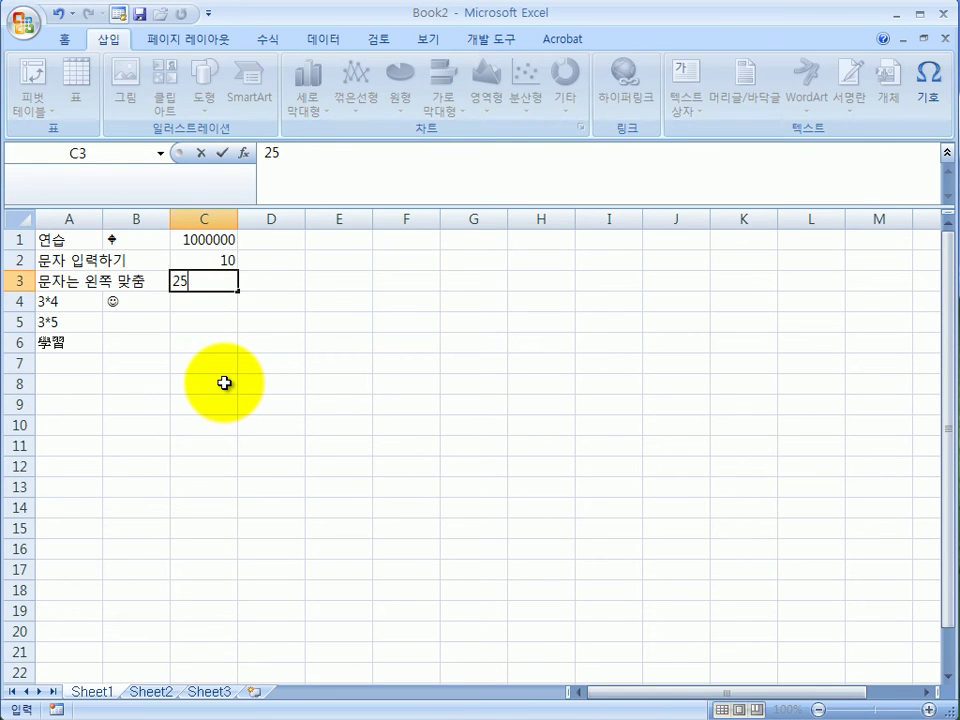
key(Return)
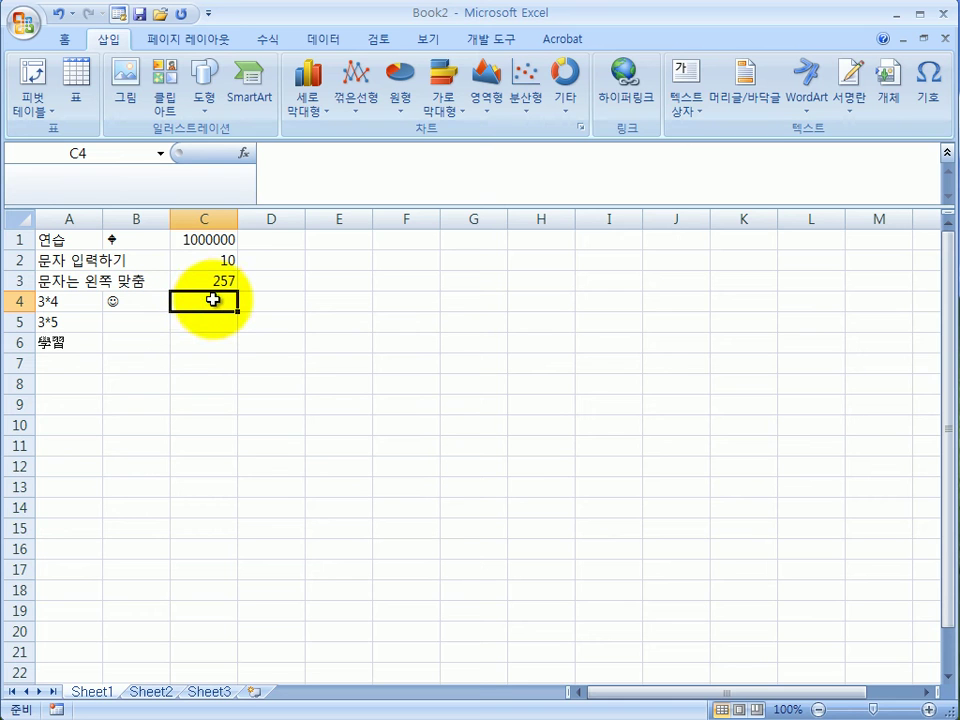
text(10000)
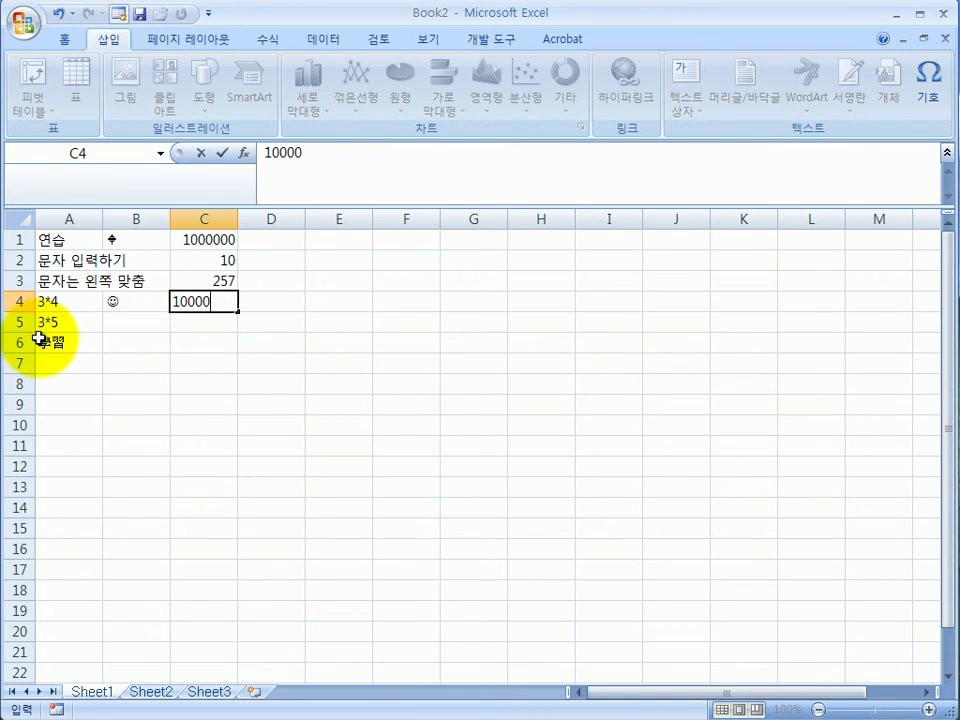
key(BackSpace)
key(Return)
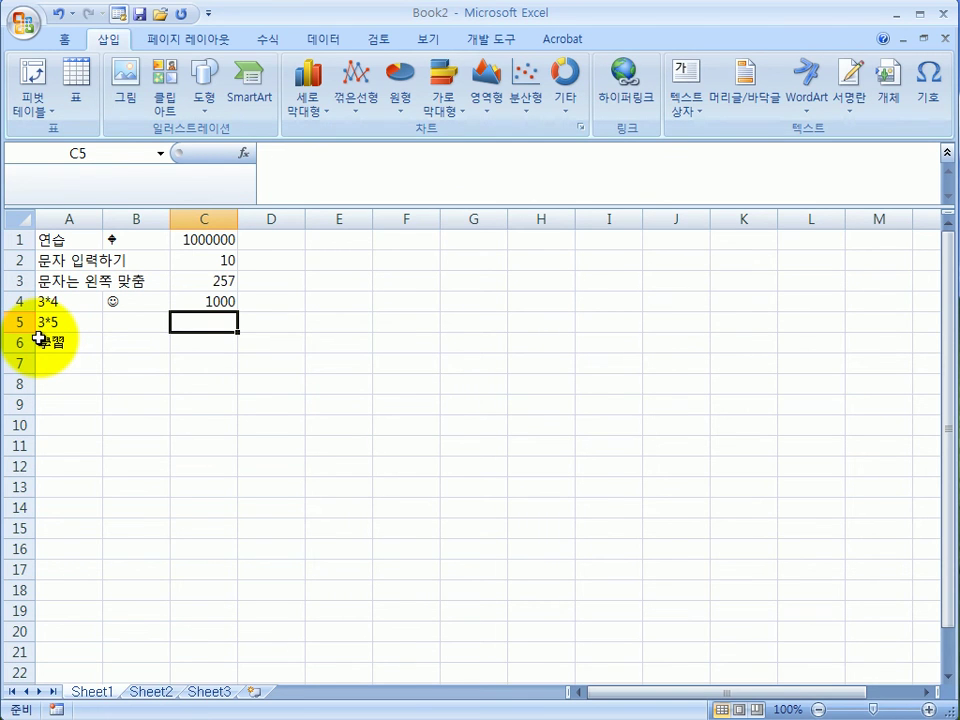
Enter the numbers 1200, 0.4, 1000000 and 12.25 in cells C5 through C8.
text(1200)
key(Return)
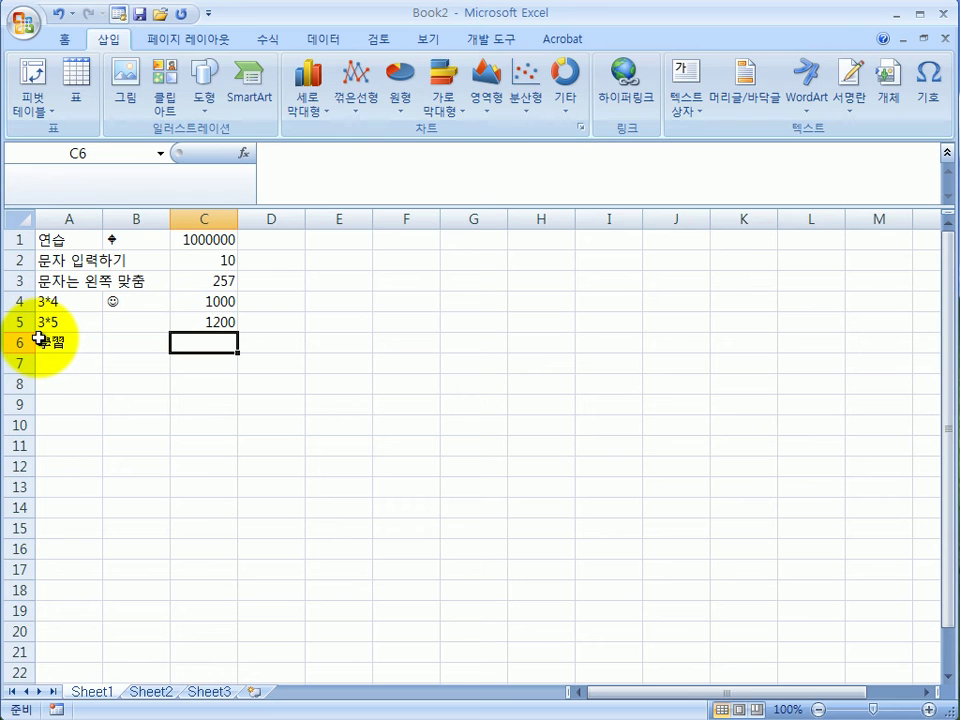
text(0.4)
key(Return)
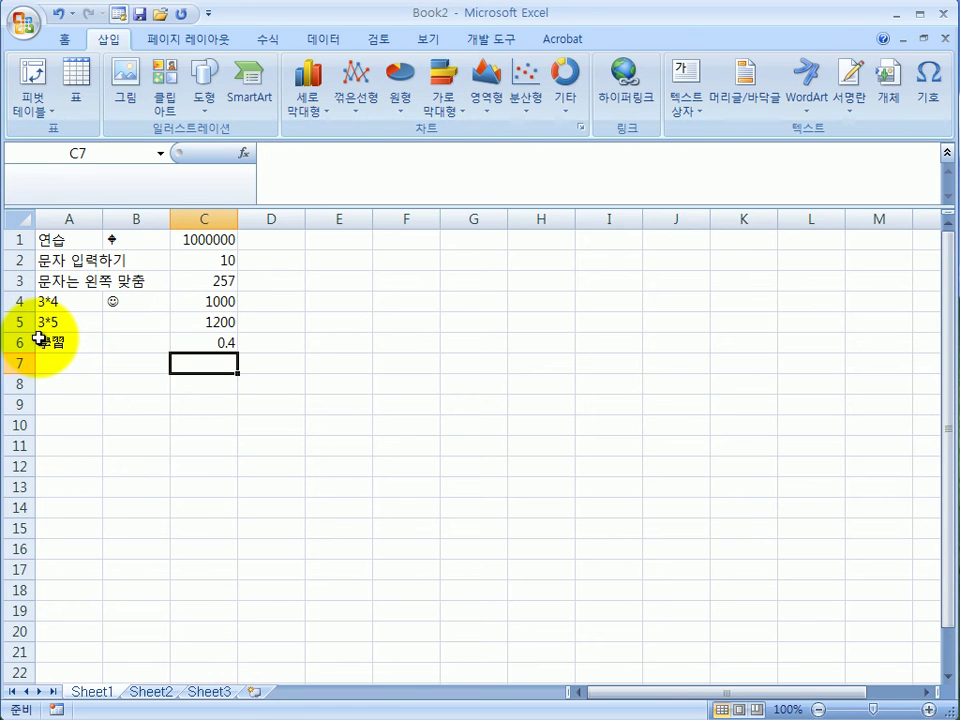
text(10)
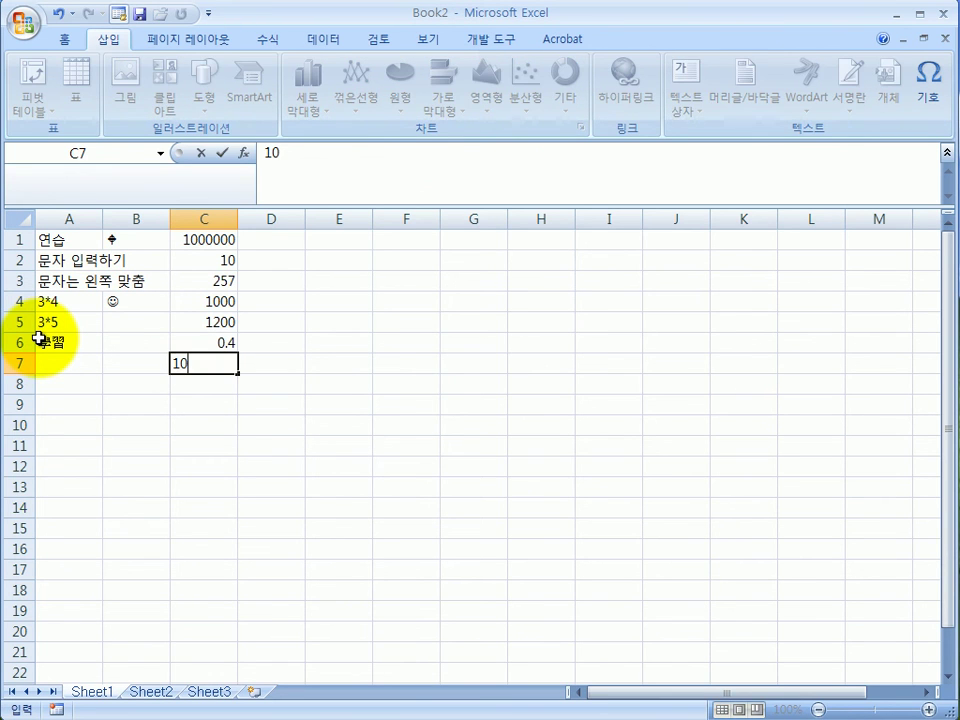
text(00000)
key(Return)
text(12)
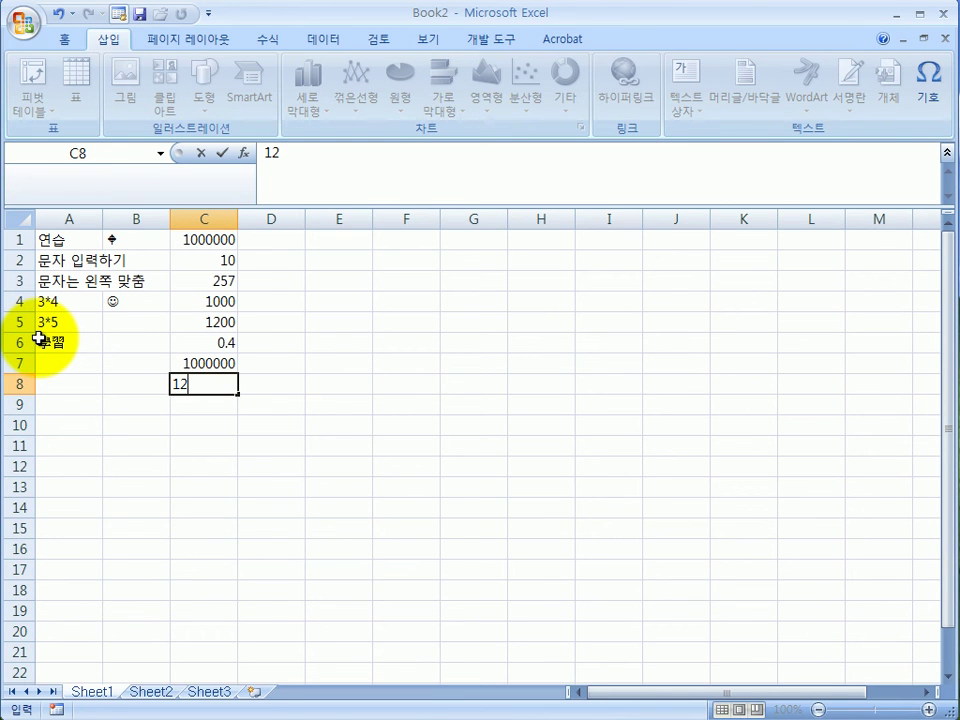
text(.25)
key(Return)
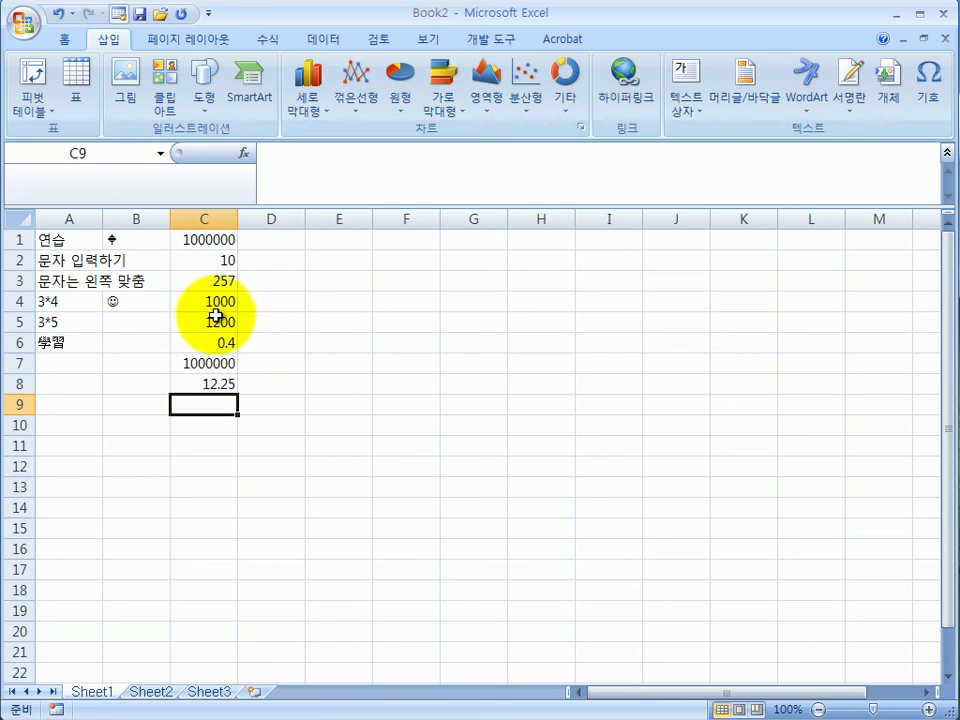
Apply the comma style with thousands separators to cells C4:C5.
click(214, 301)
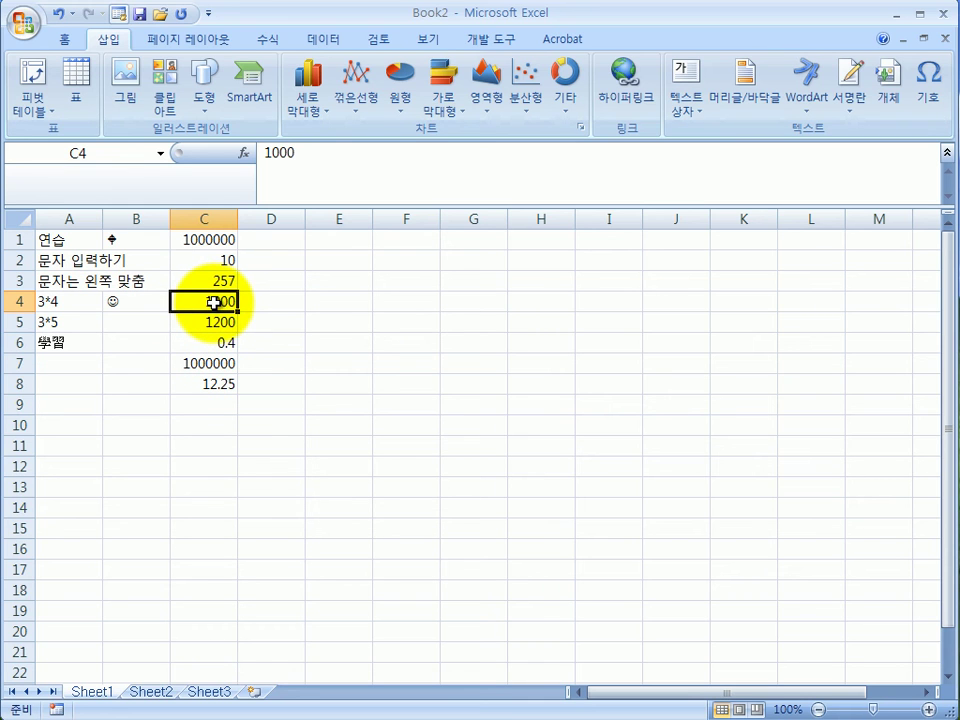
drag(214, 301, 214, 322)
click(66, 40)
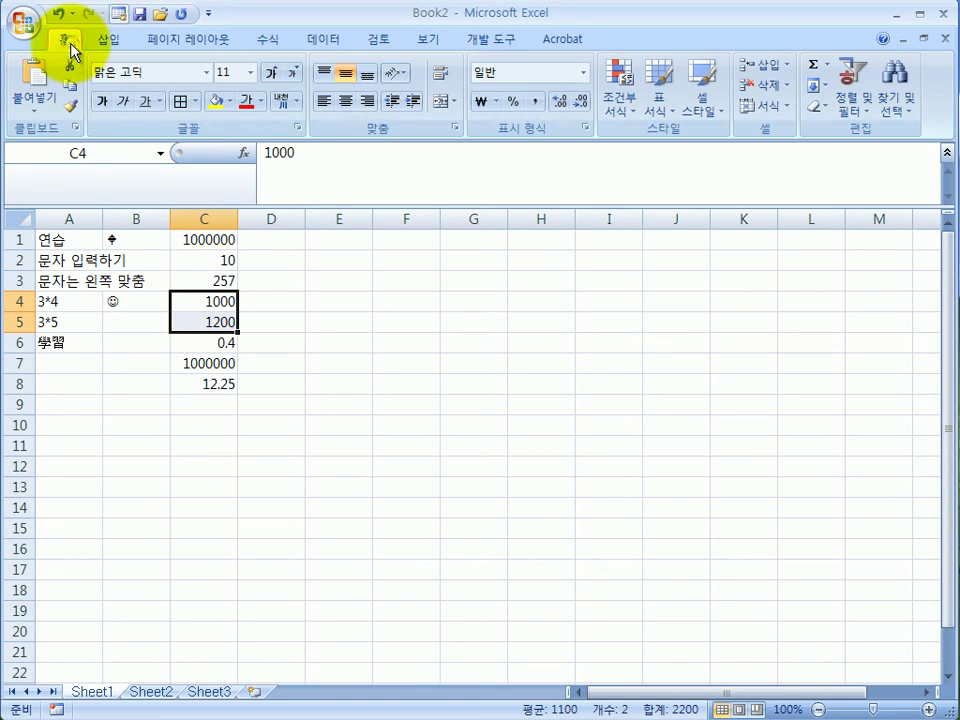
click(536, 104)
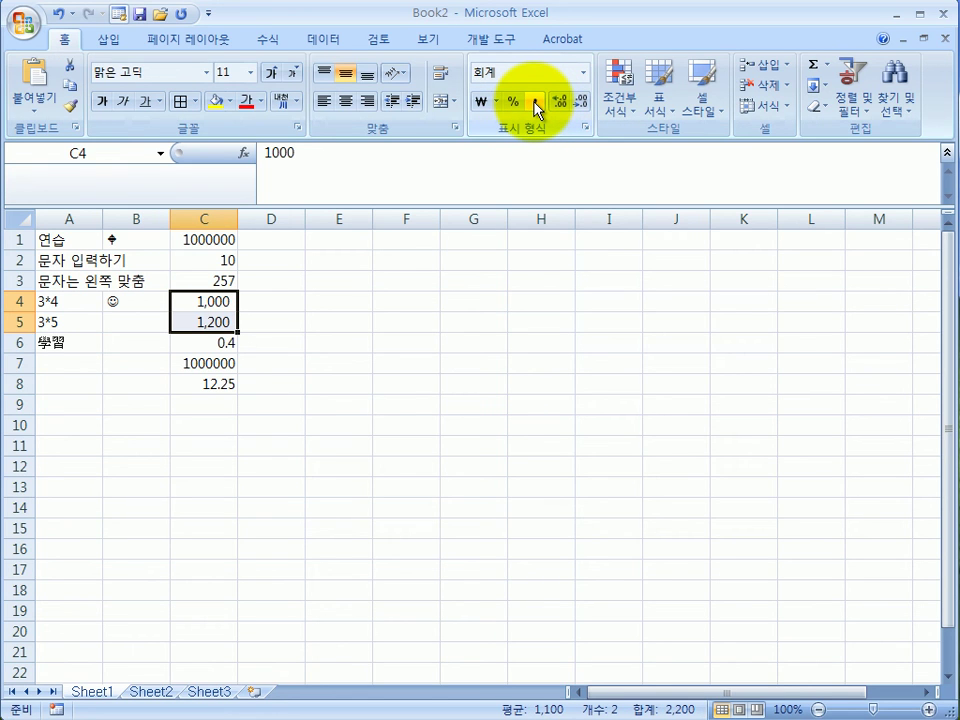
Apply the Korean won accounting format to cell C4 and replace it with the Currency (통화) format.
click(205, 301)
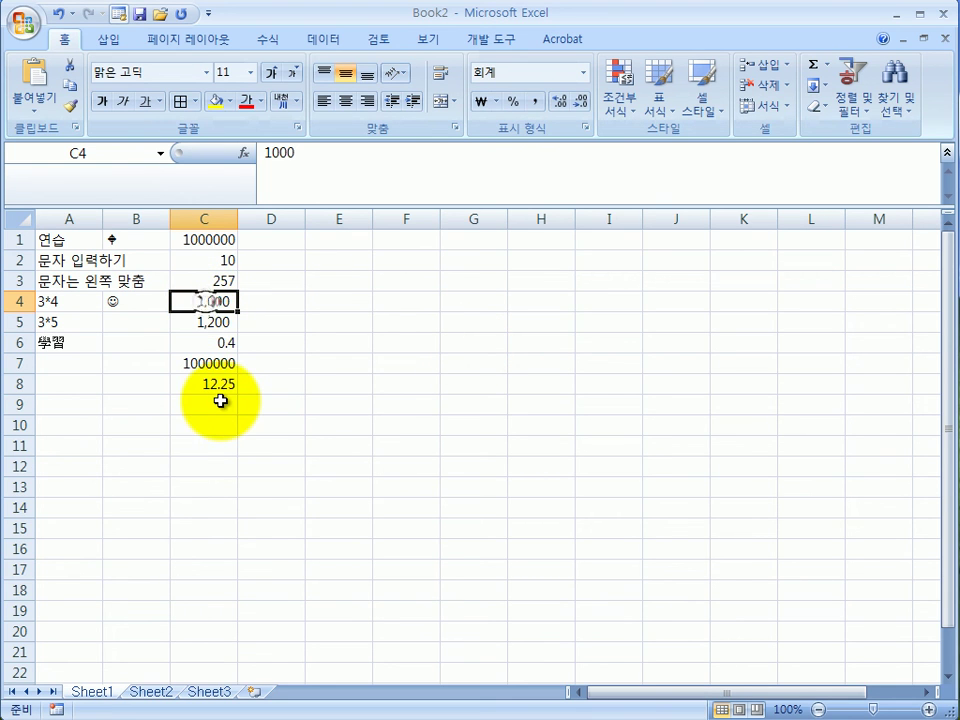
click(481, 103)
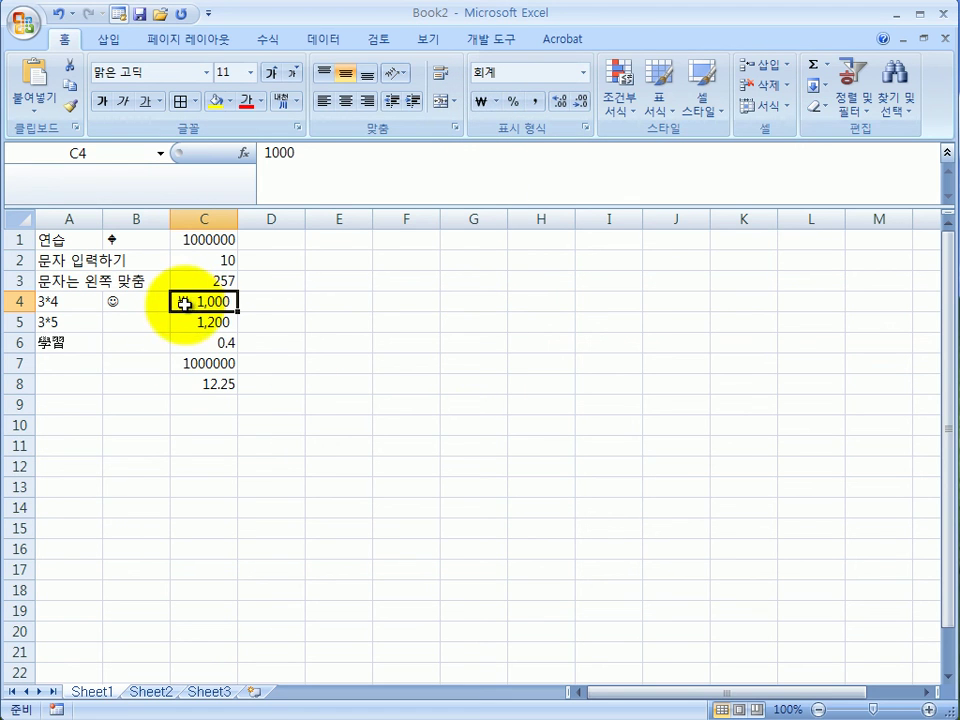
click(584, 74)
click(549, 203)
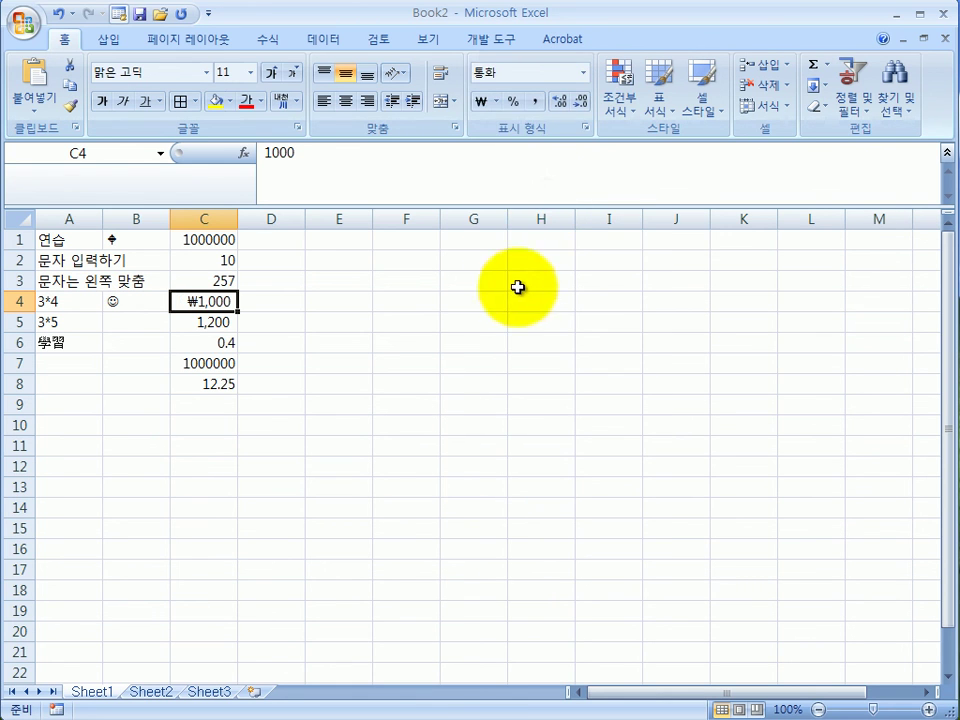
Try the US dollar accounting format and the default Currency format on cell C5, ending on US dollar accounting.
click(204, 322)
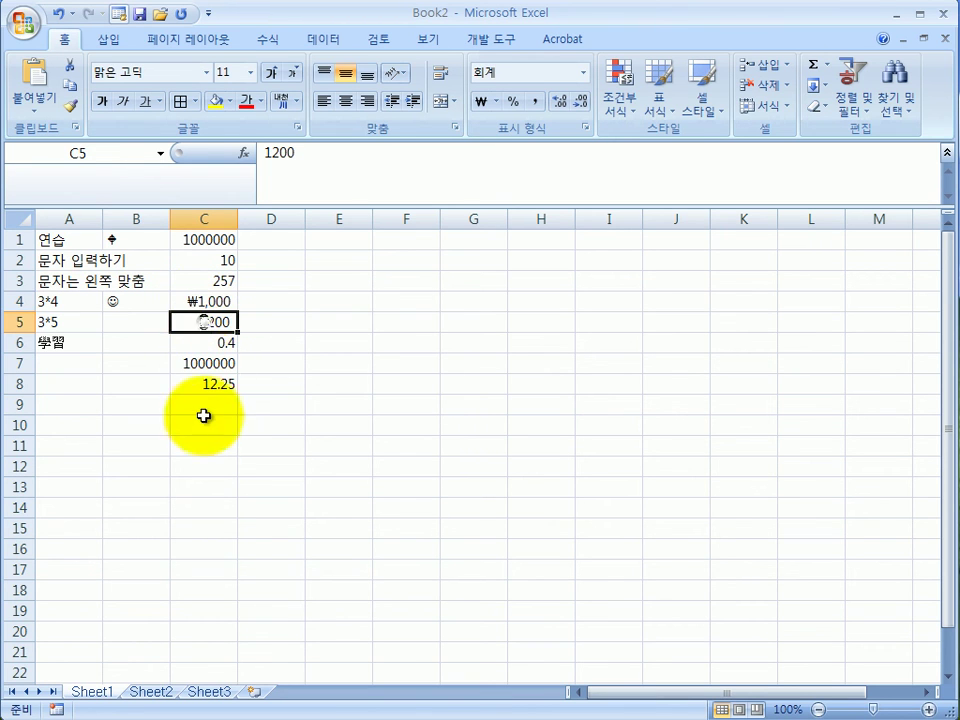
click(496, 102)
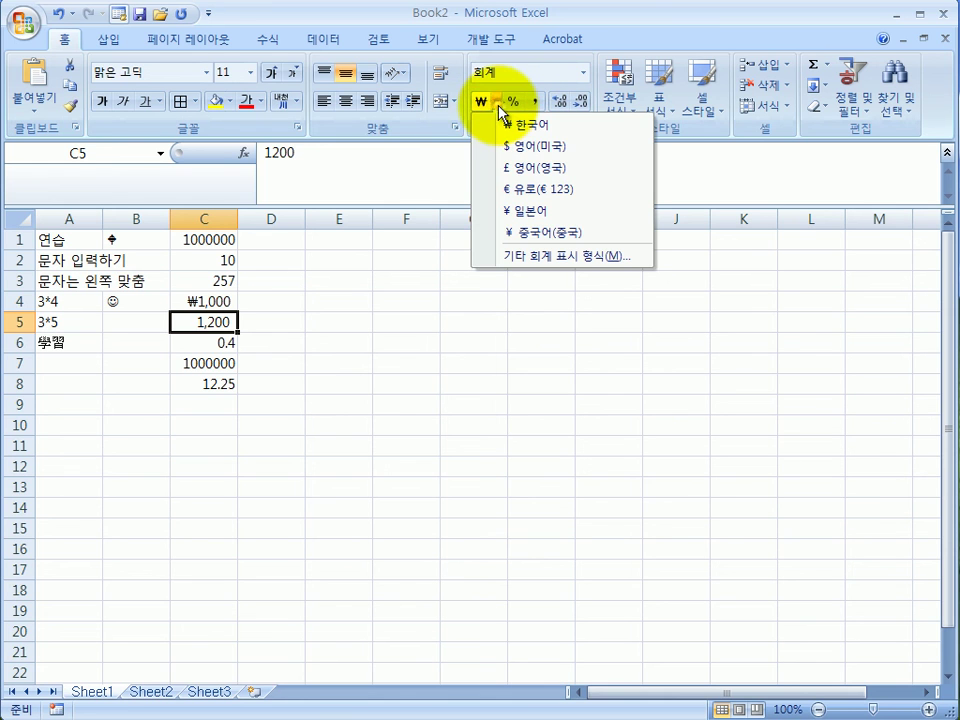
click(521, 156)
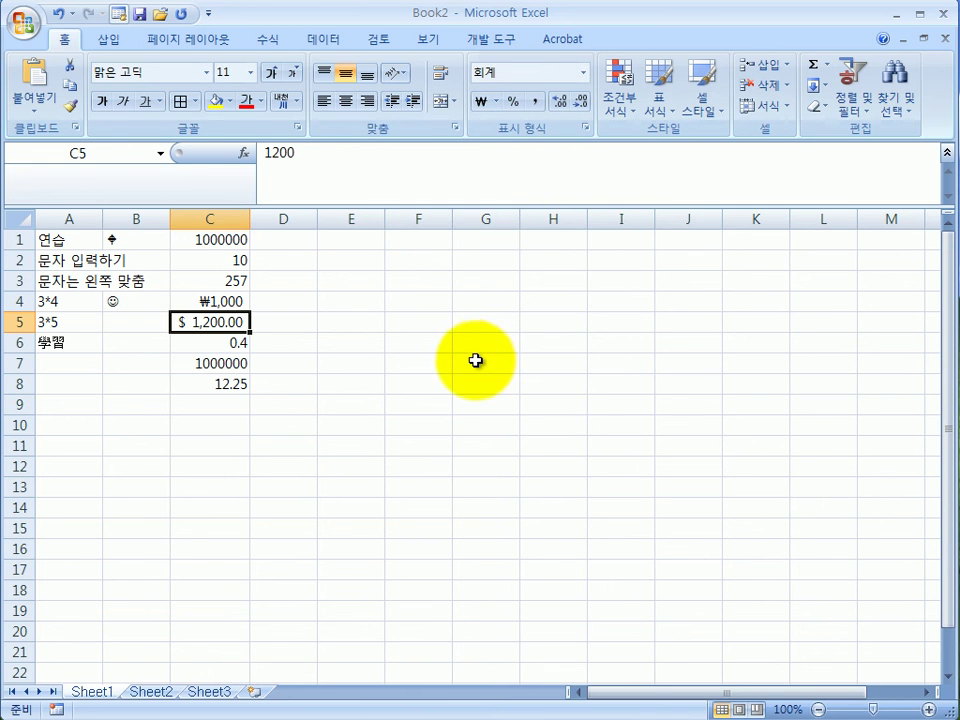
click(583, 72)
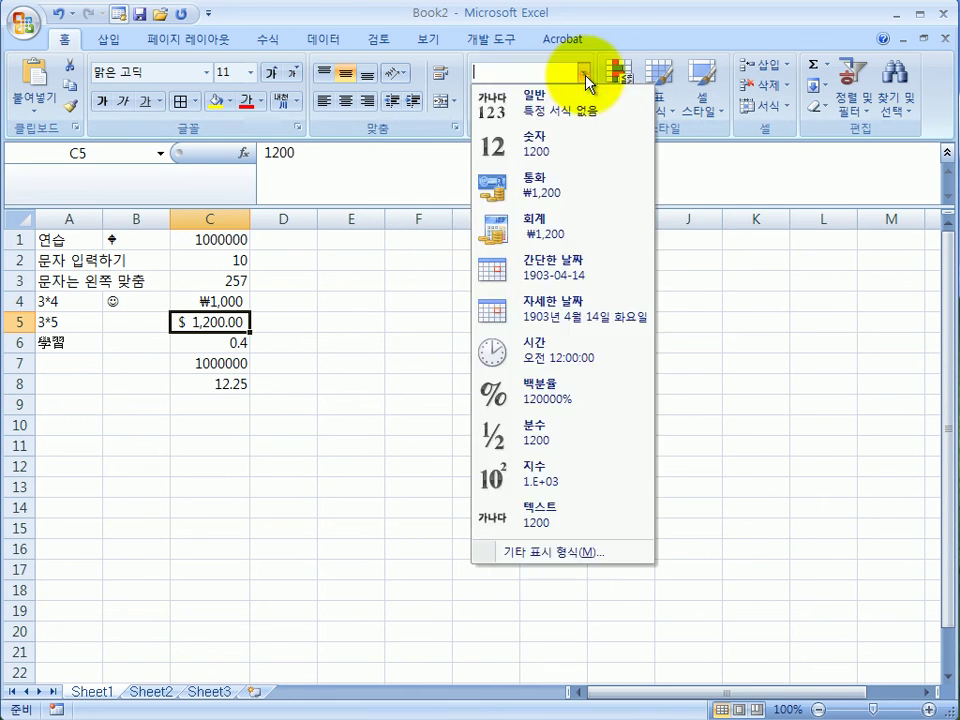
click(567, 213)
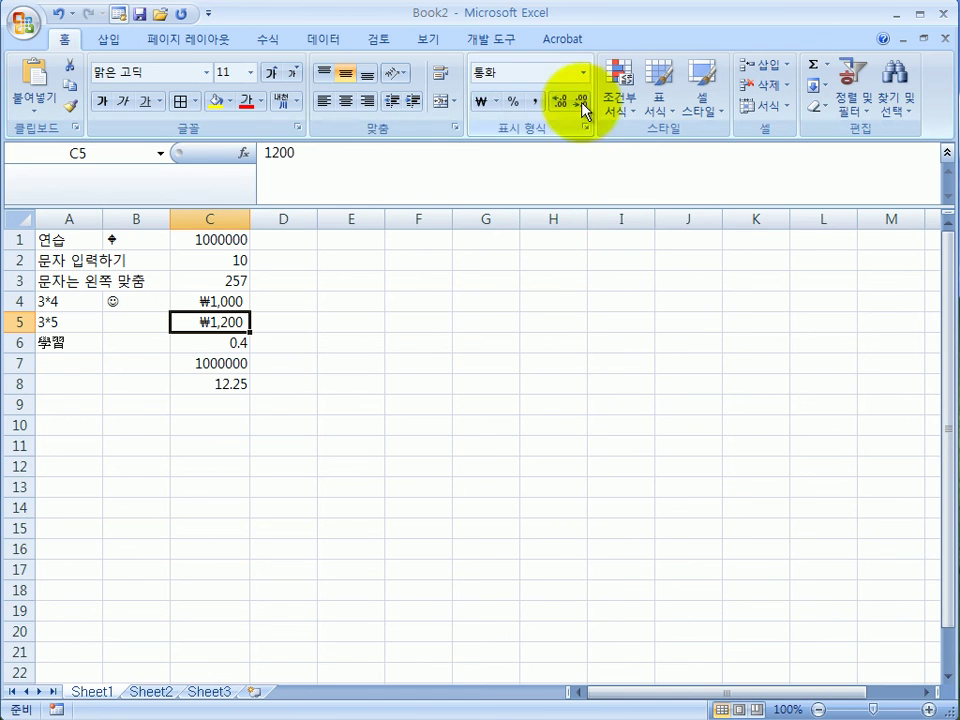
click(496, 102)
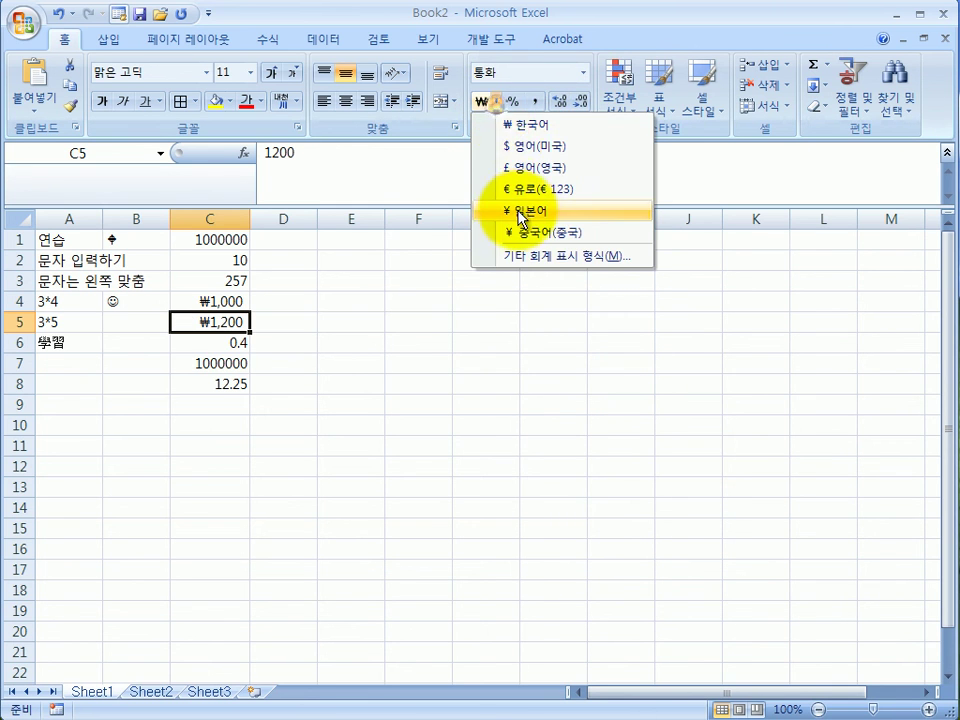
click(522, 150)
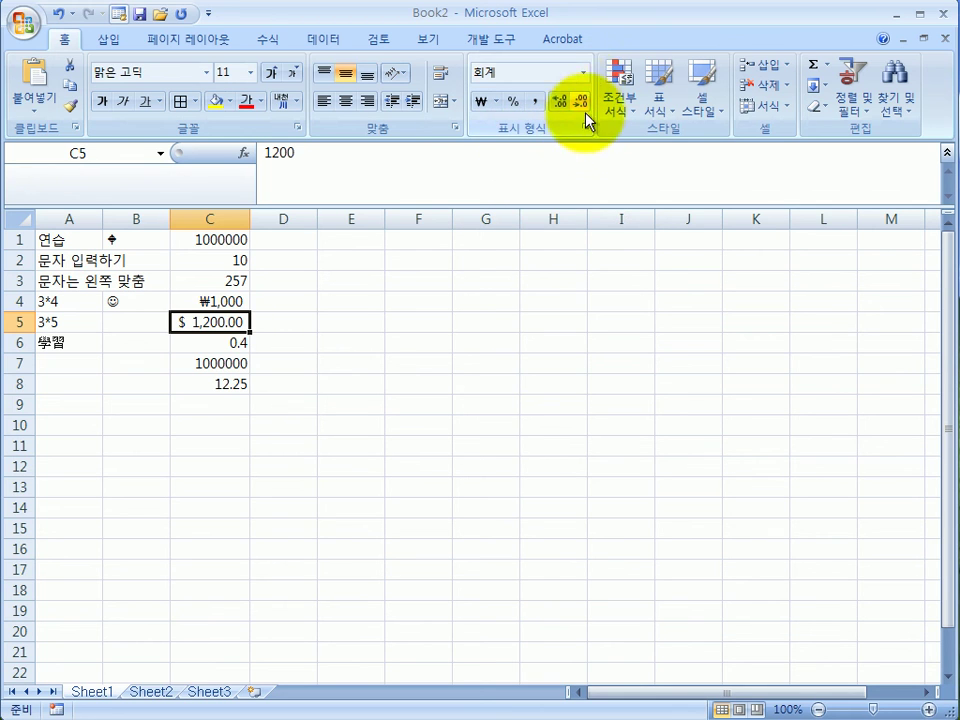
Format cell C5 as Currency (통화) with the $ symbol and reduce it to zero decimal places.
click(496, 102)
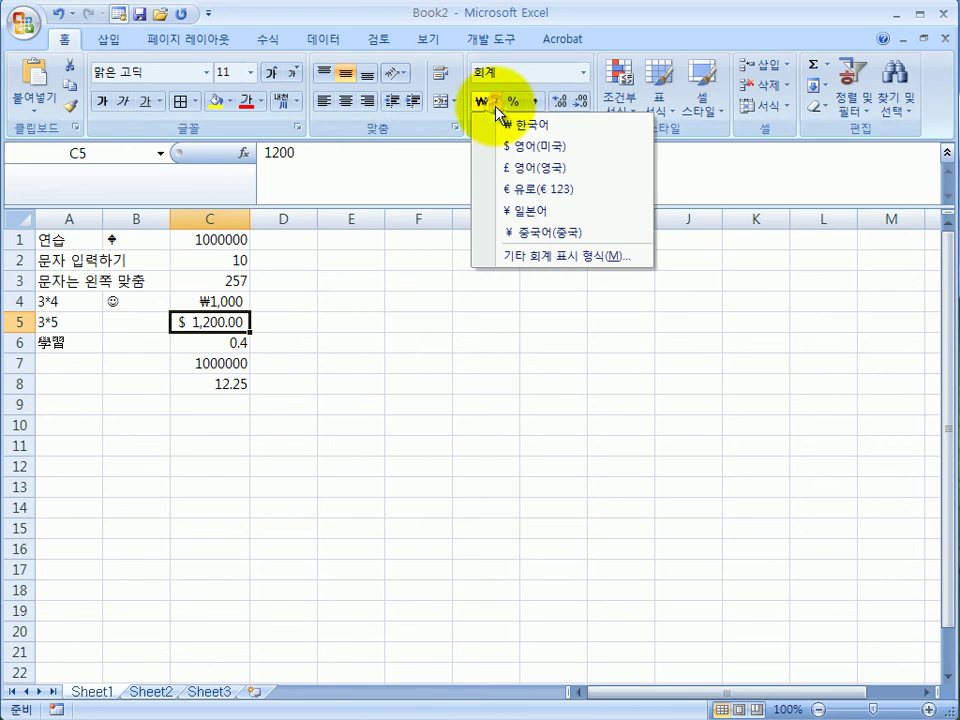
click(515, 255)
drag(596, 199, 669, 231)
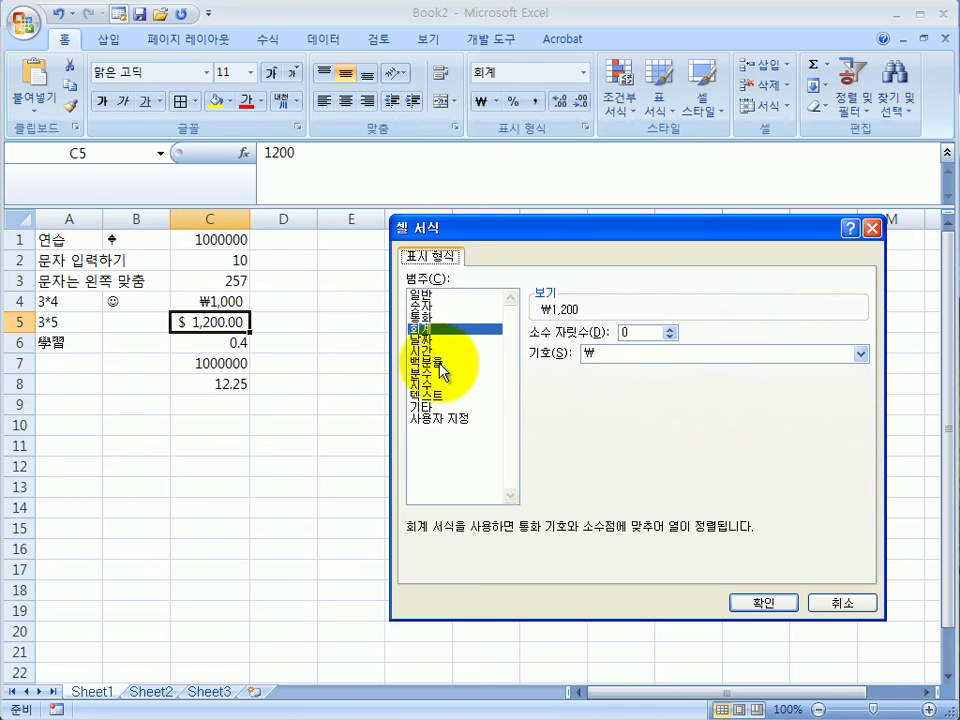
click(424, 316)
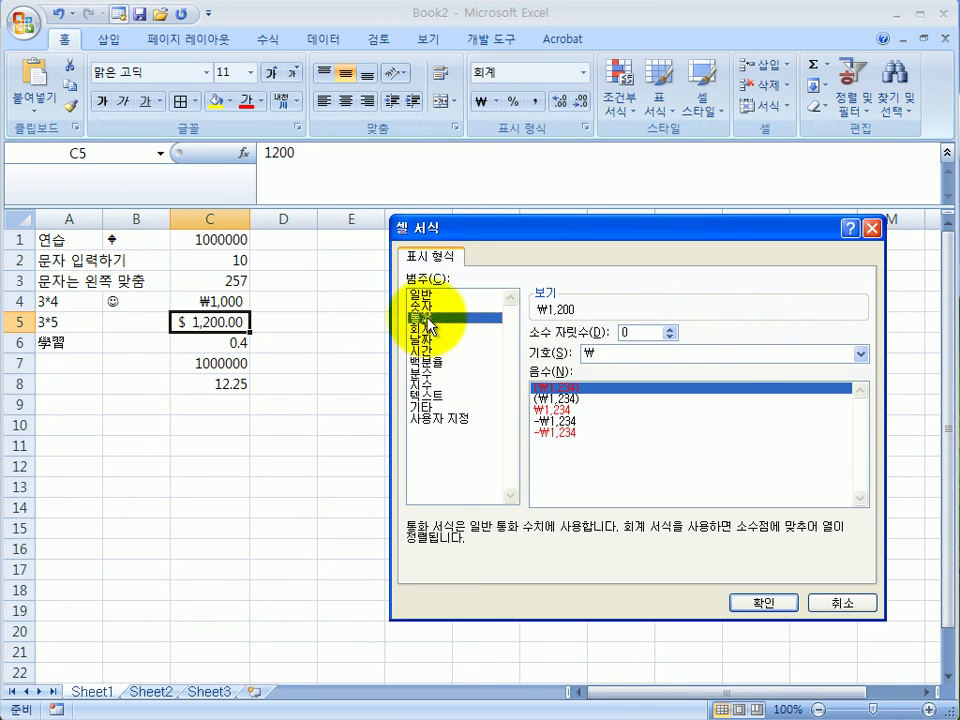
click(860, 353)
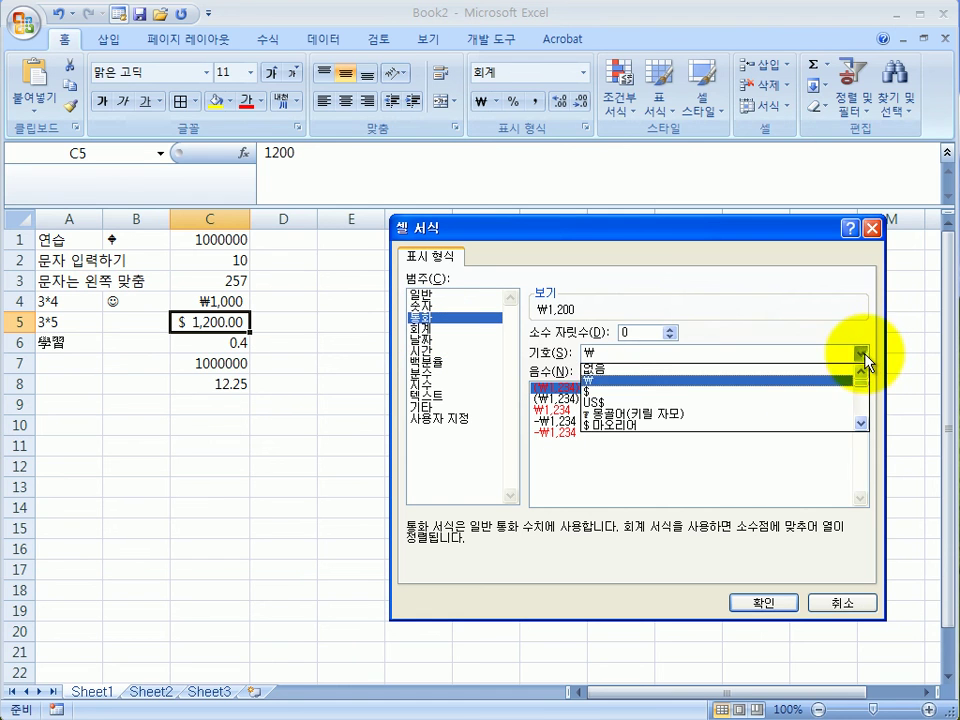
click(601, 392)
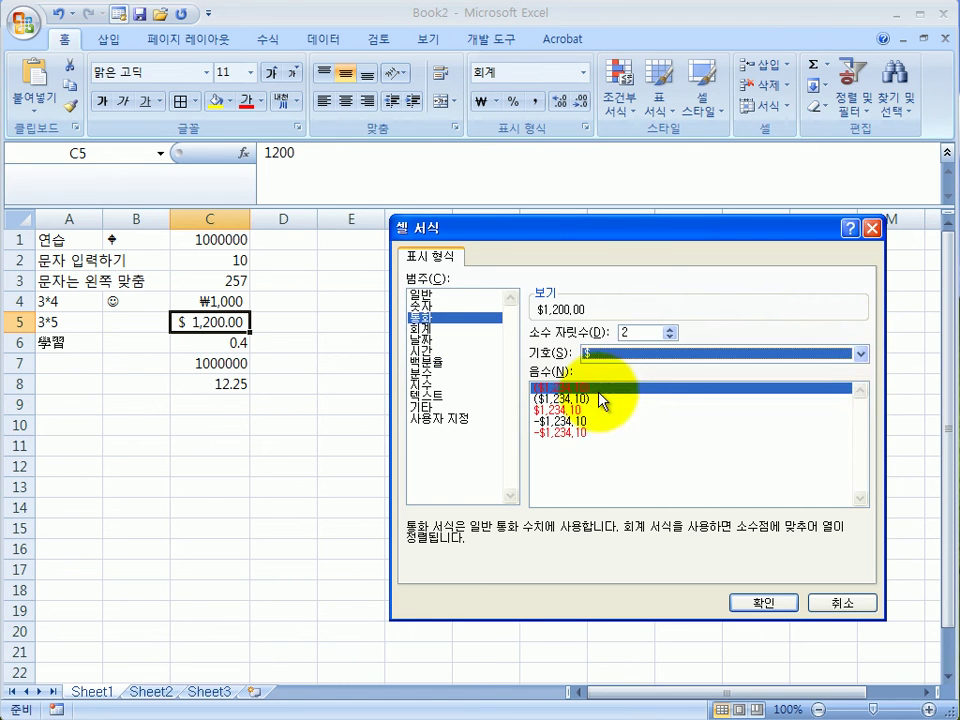
click(781, 602)
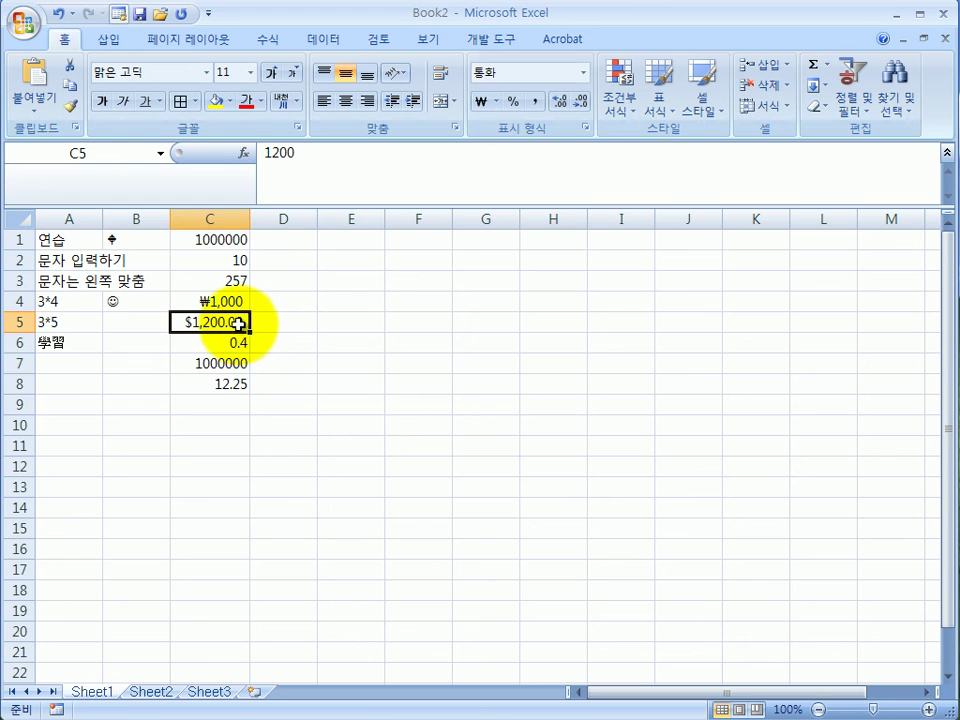
click(578, 108)
click(578, 108)
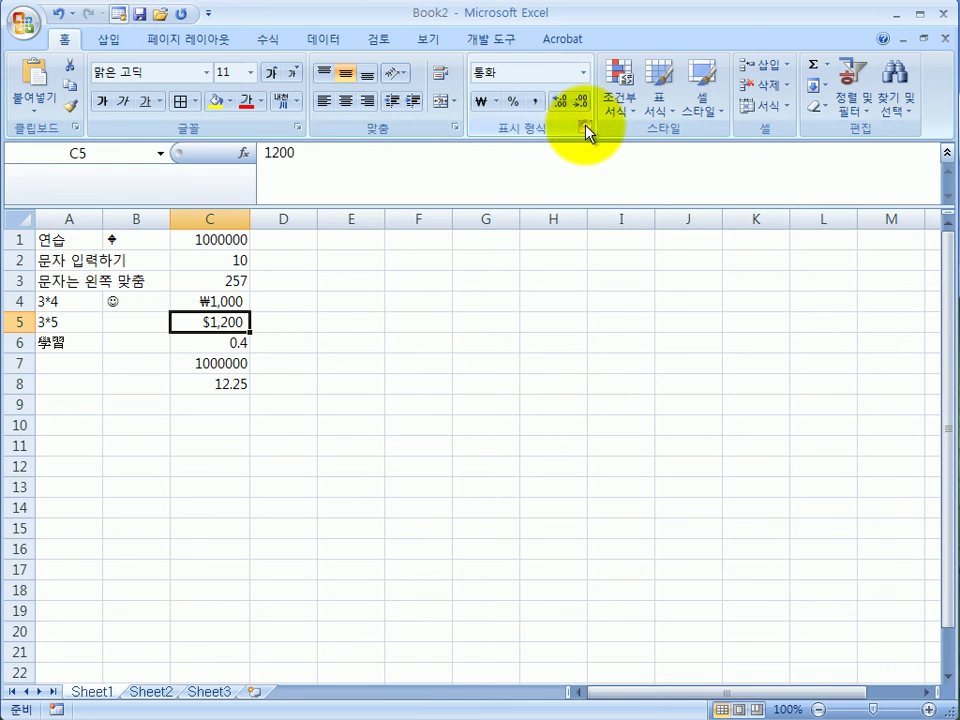
In the cell format settings for C5, raise the decimal places to 2 and return them to 0.
click(586, 129)
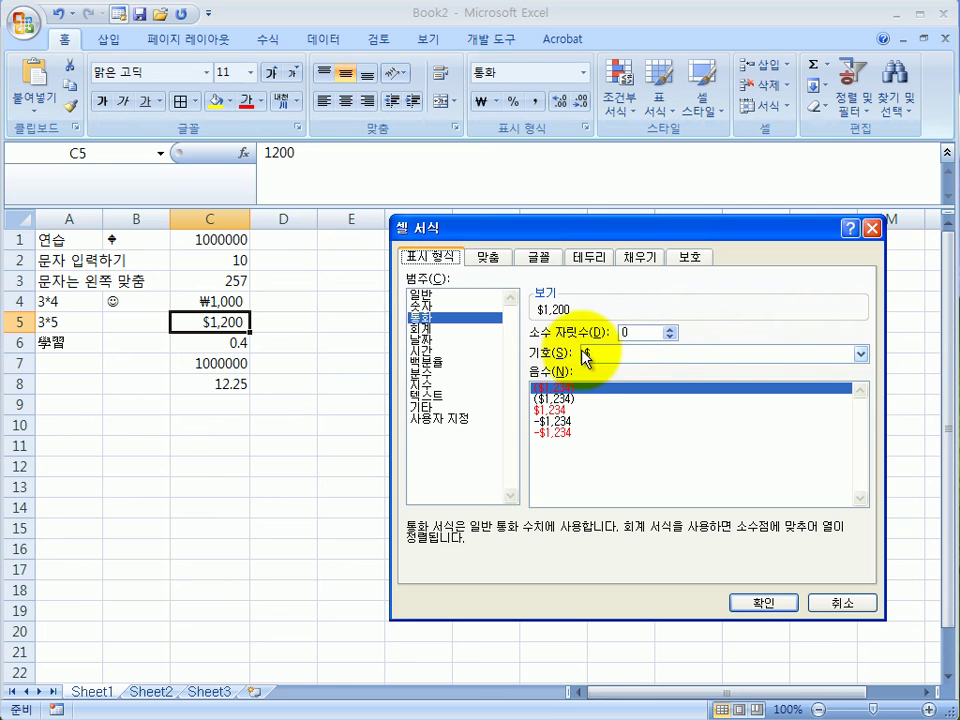
click(670, 329)
click(668, 329)
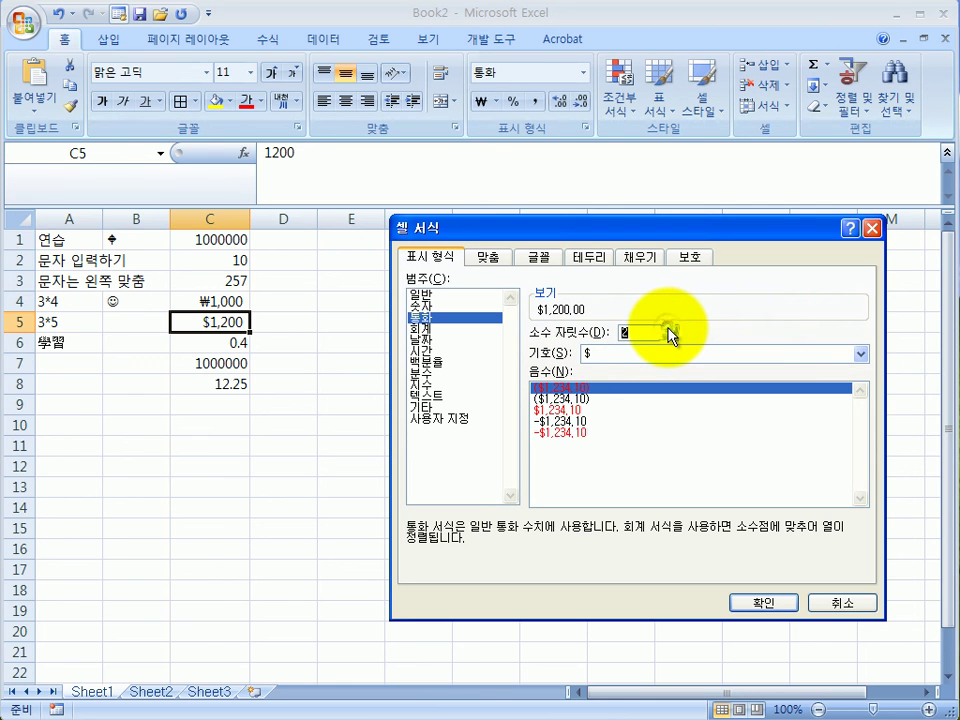
click(671, 338)
click(671, 338)
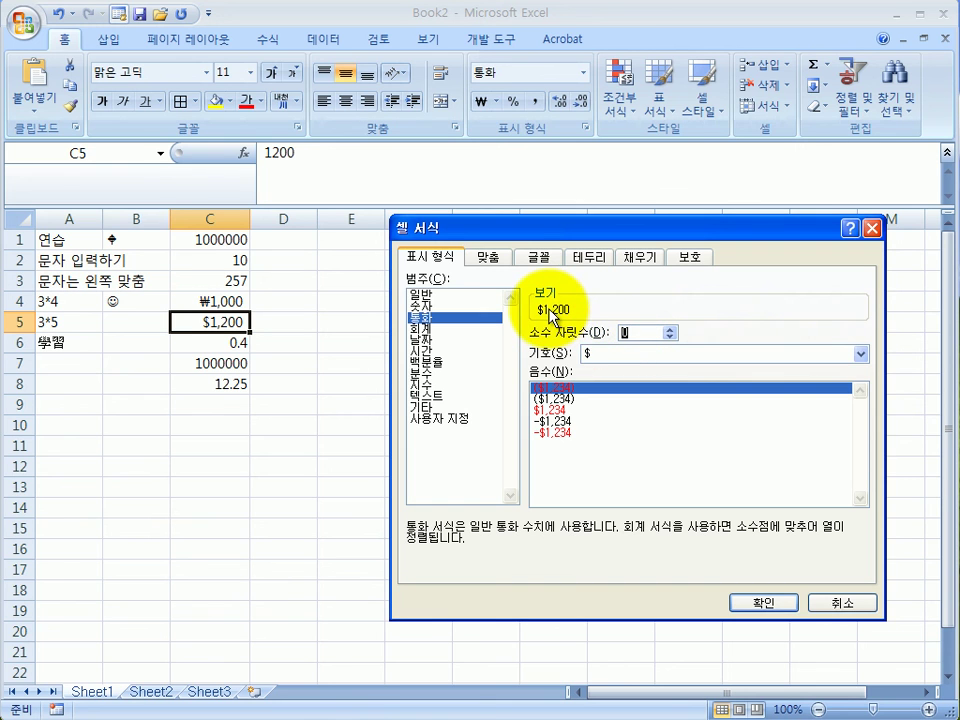
click(762, 603)
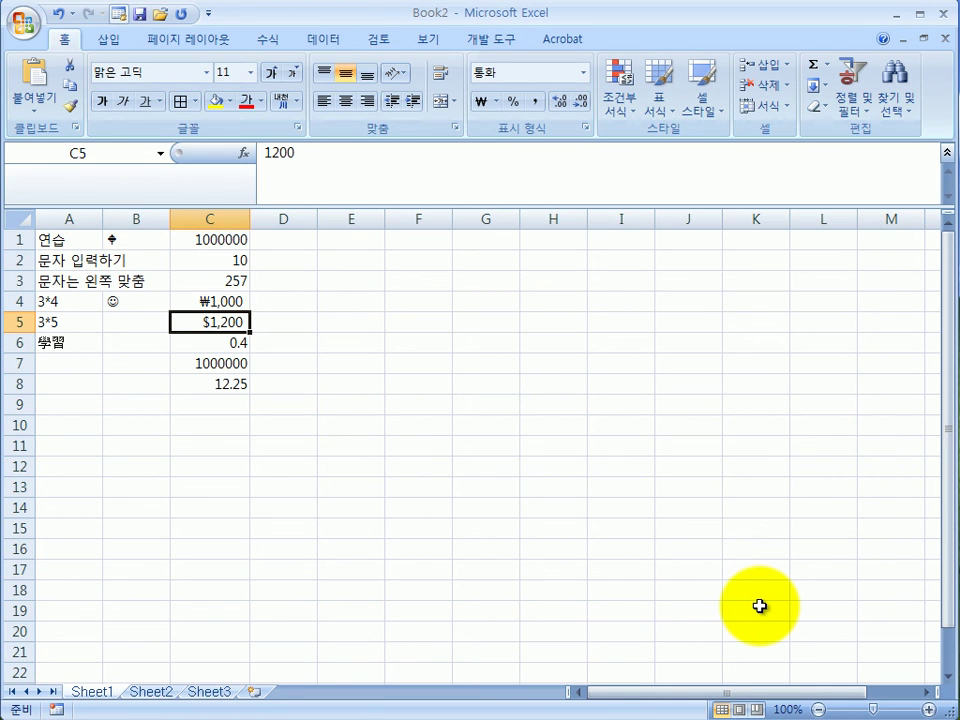
Apply the percent style to cell C6 and the comma style to cell C7.
click(240, 344)
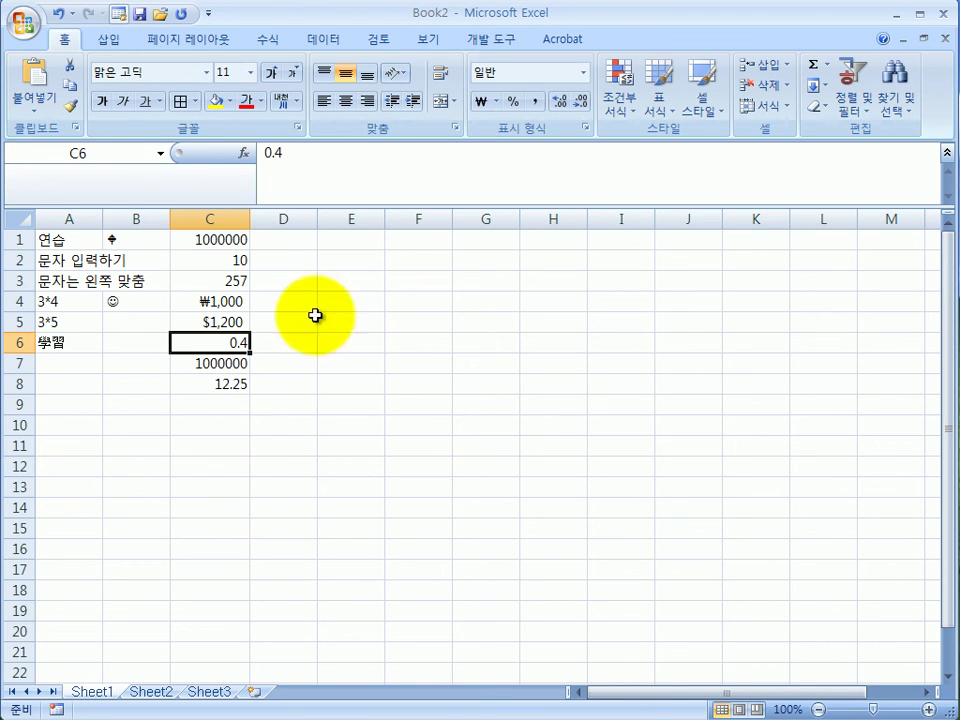
click(513, 103)
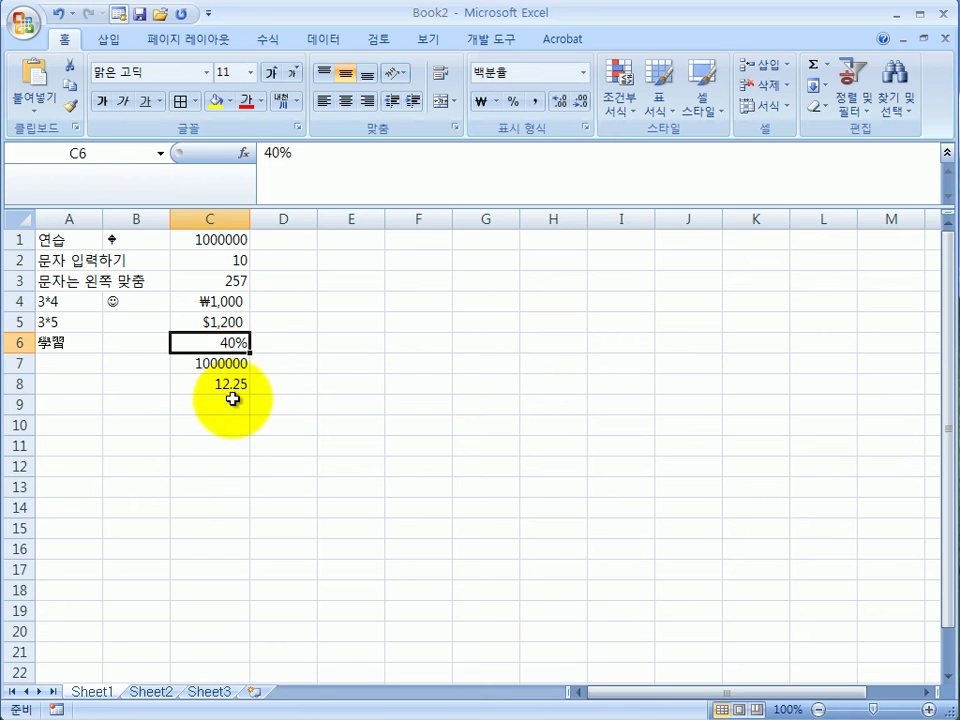
click(231, 365)
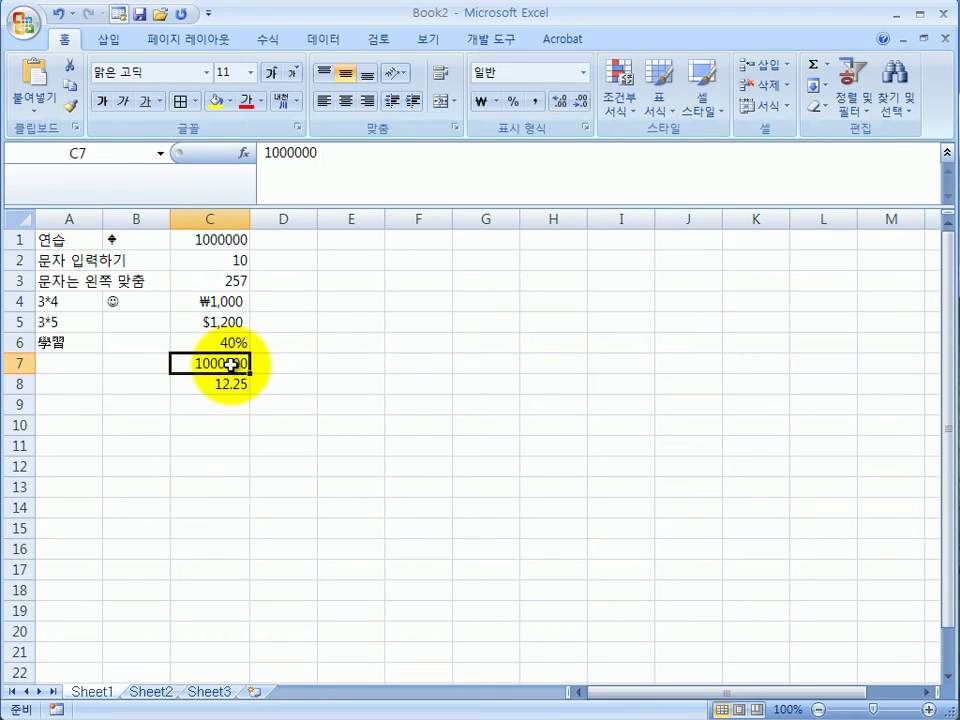
click(534, 104)
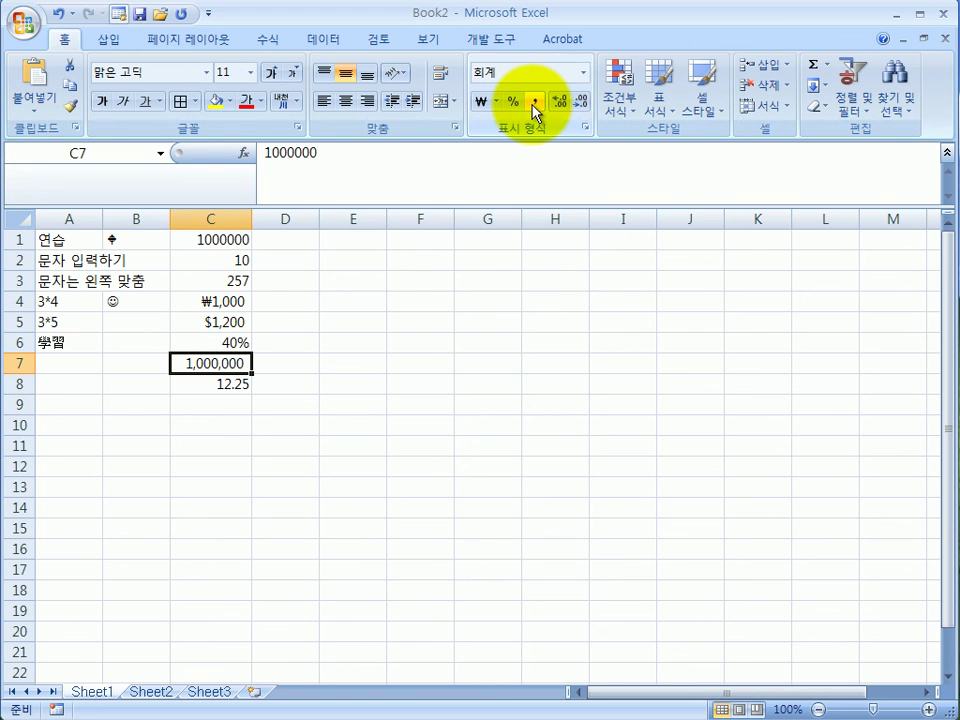
Decrease and increase the decimal places of cell C8 repeatedly, ending with two decimal places.
click(226, 389)
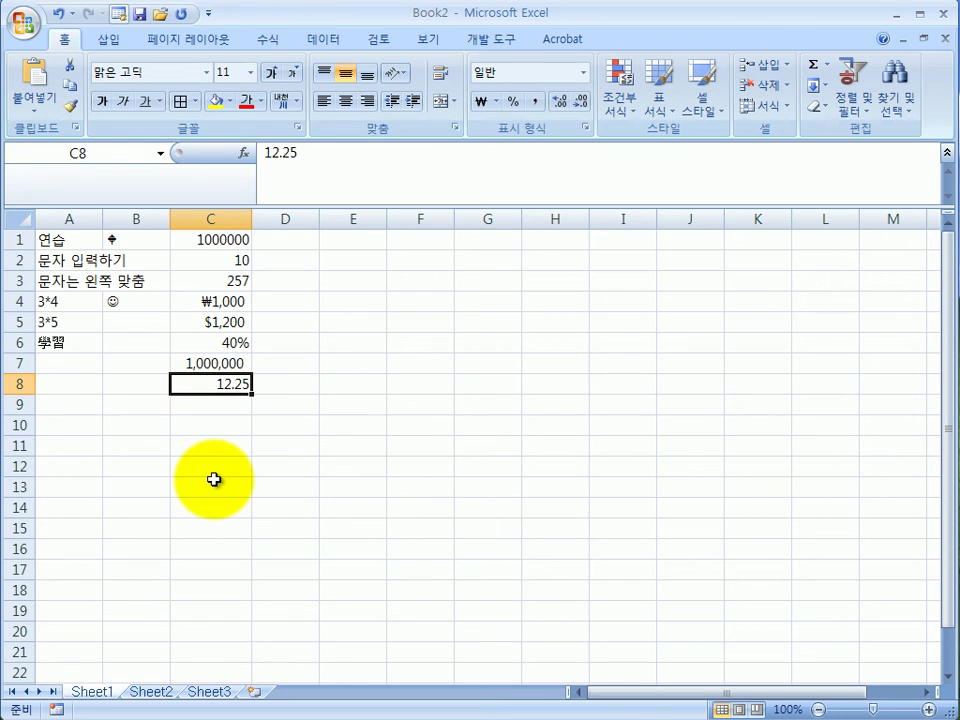
click(575, 104)
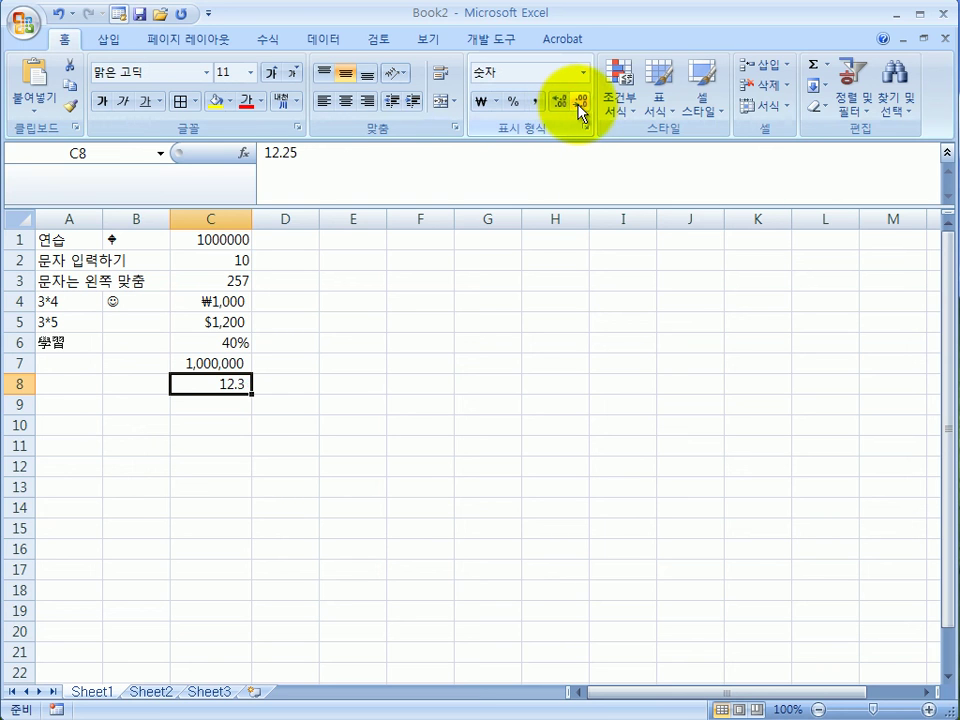
click(579, 104)
click(565, 102)
click(580, 104)
click(579, 104)
click(563, 102)
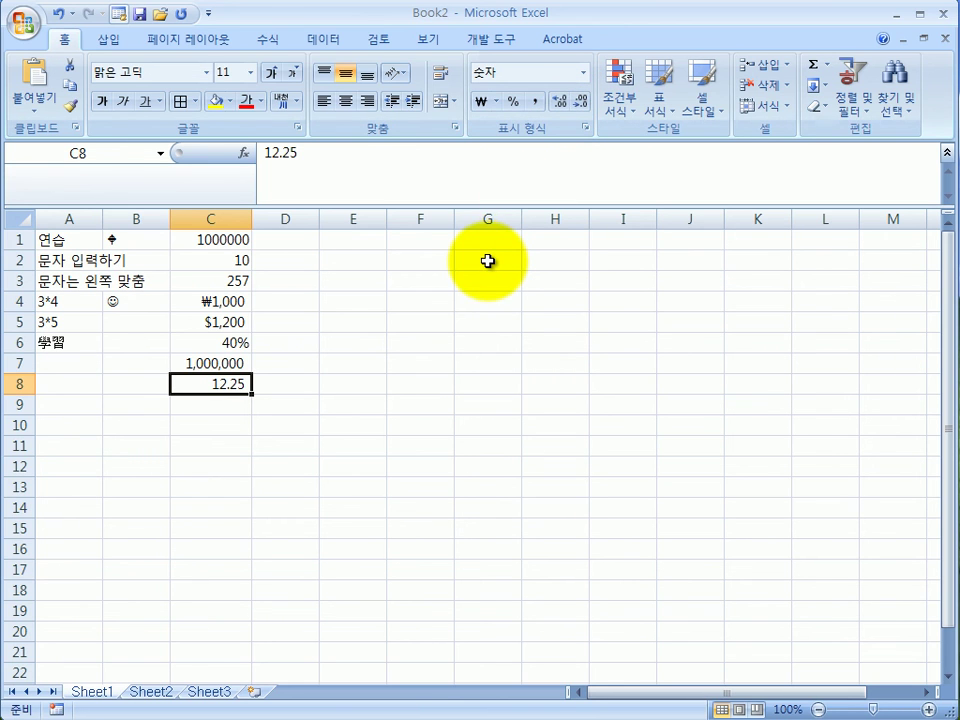